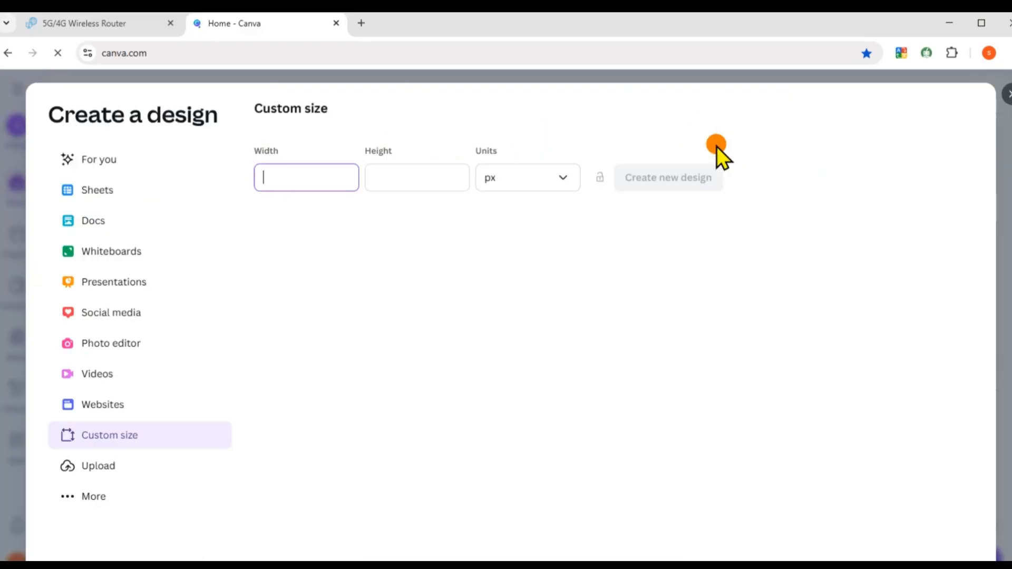
Create a new custom-size design 1280 px wide and 720 px high.
type("1280")
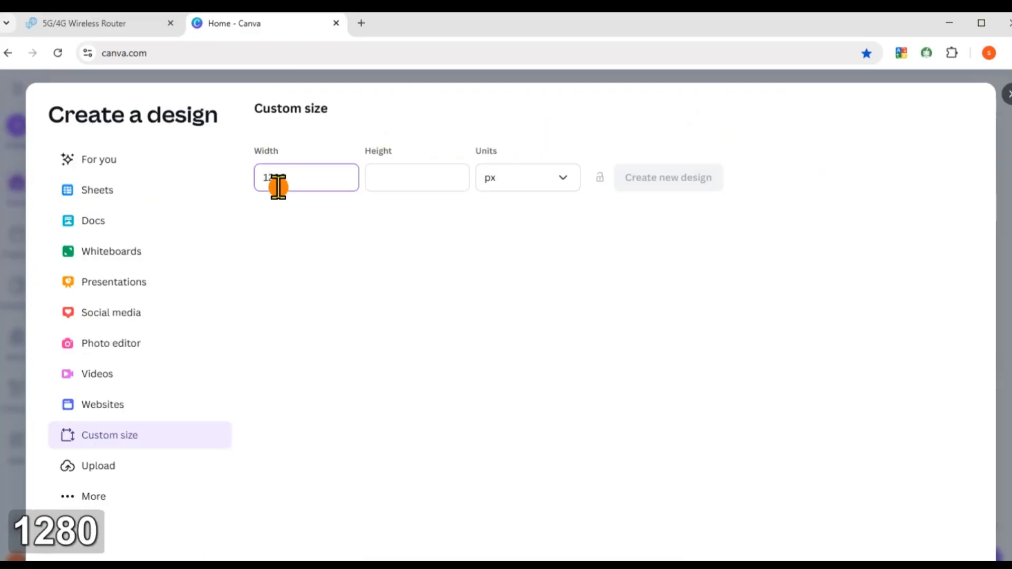
left_click(396, 188)
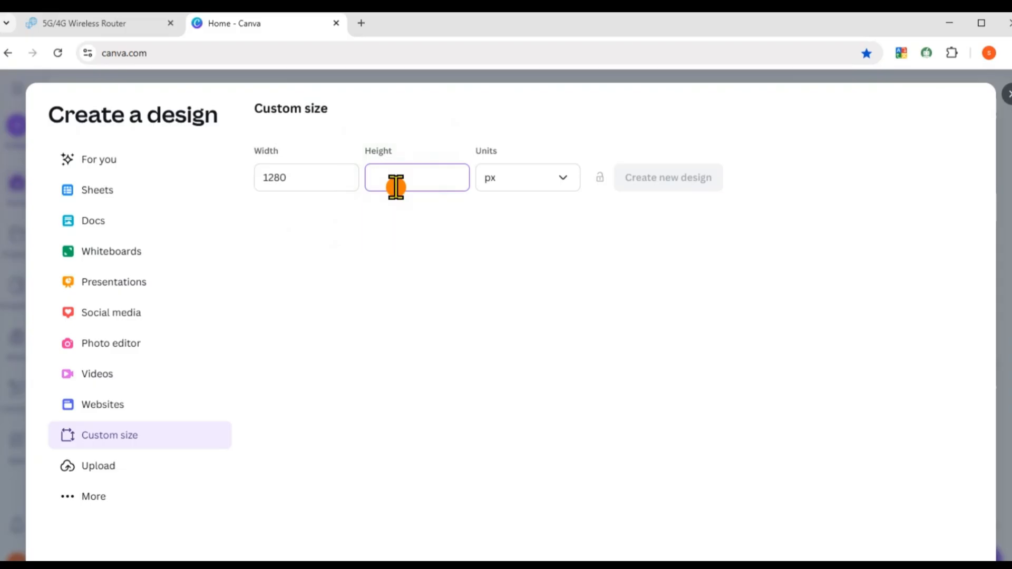
type("720")
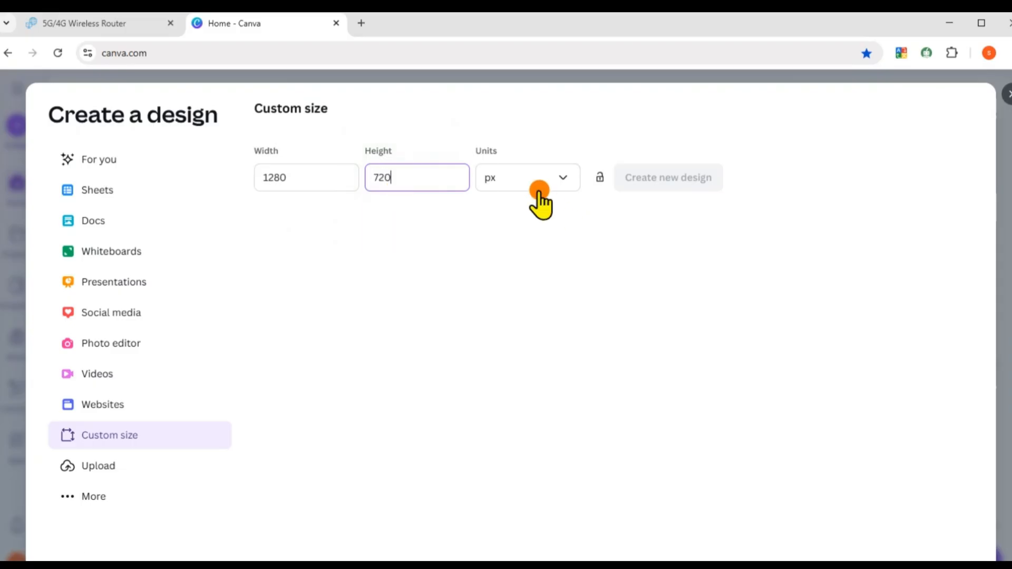
left_click(559, 181)
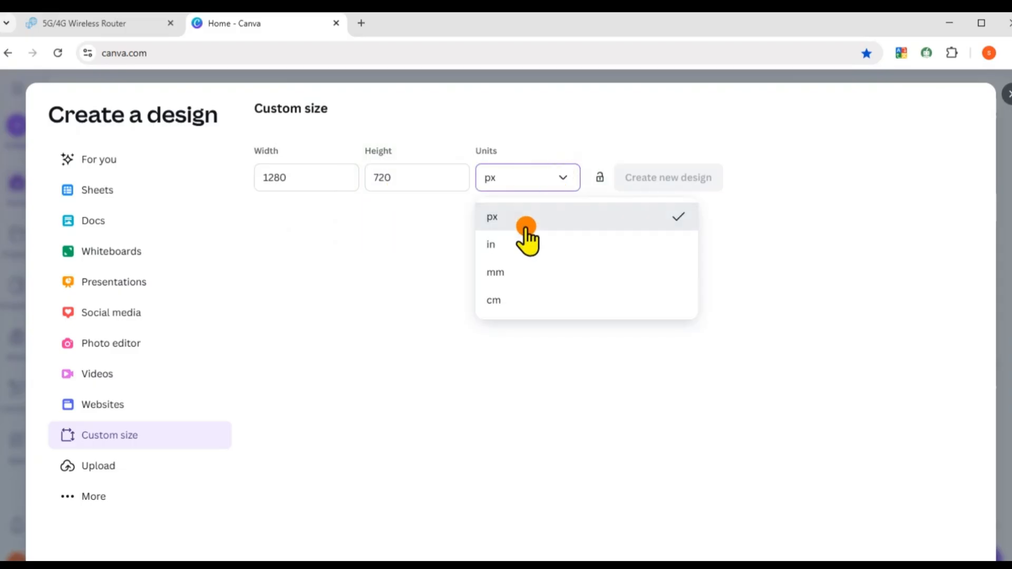
left_click(525, 226)
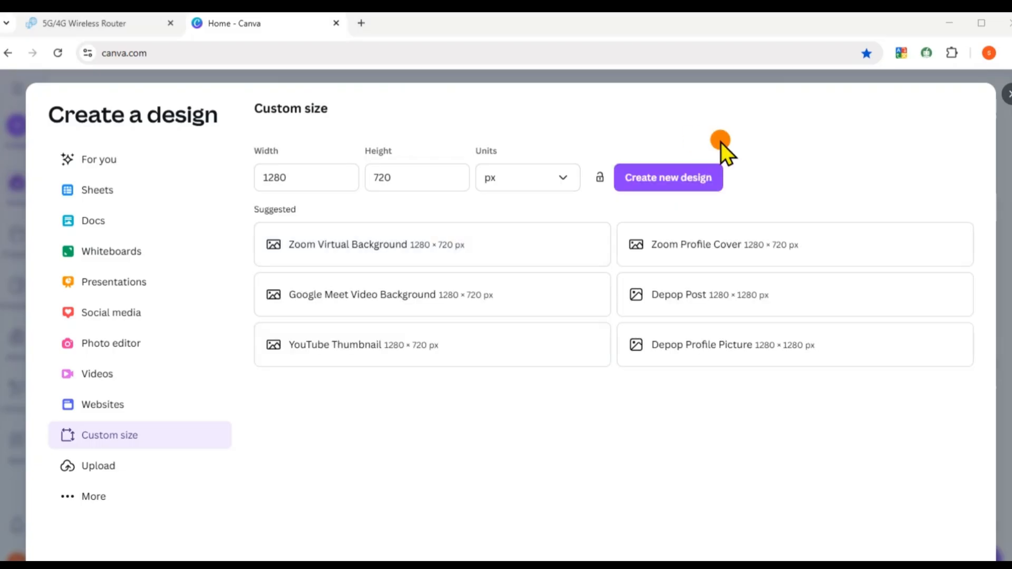
left_click(670, 179)
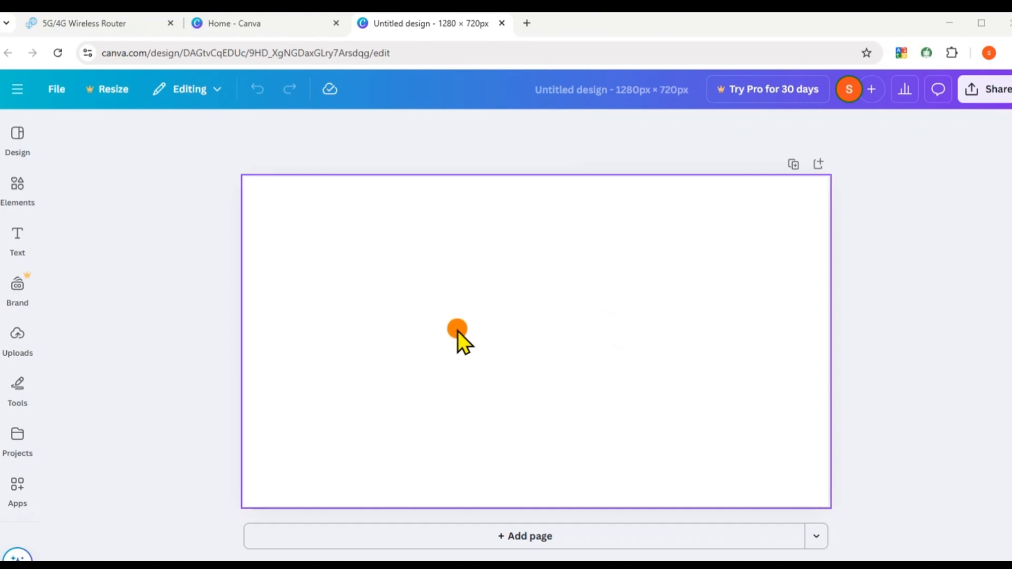
Open ChatGPT in a new browser tab and ask it to give a motivational video script on time management in 6 lines.
key("ctrl+t")
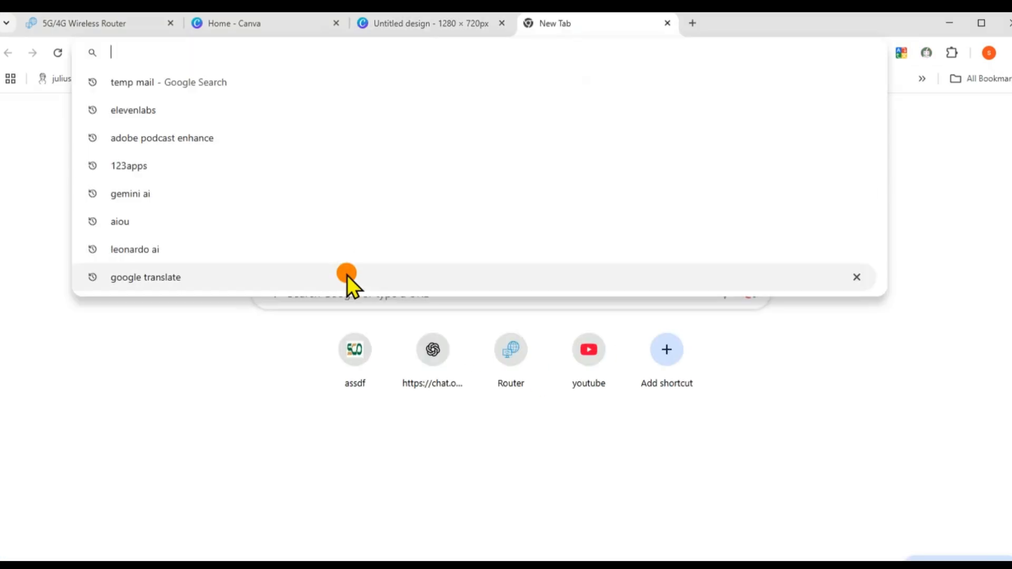
left_click(433, 380)
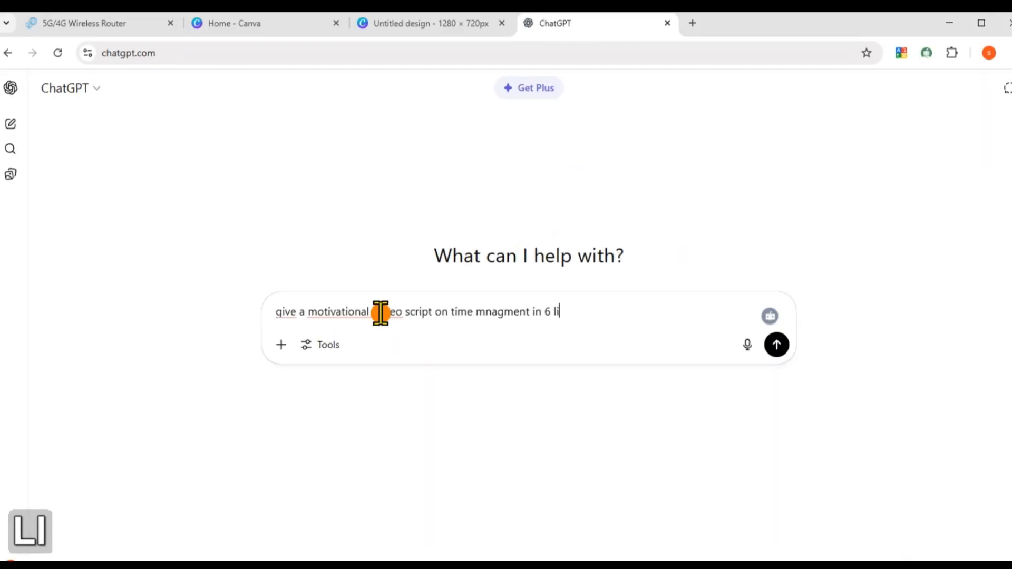
type("nes")
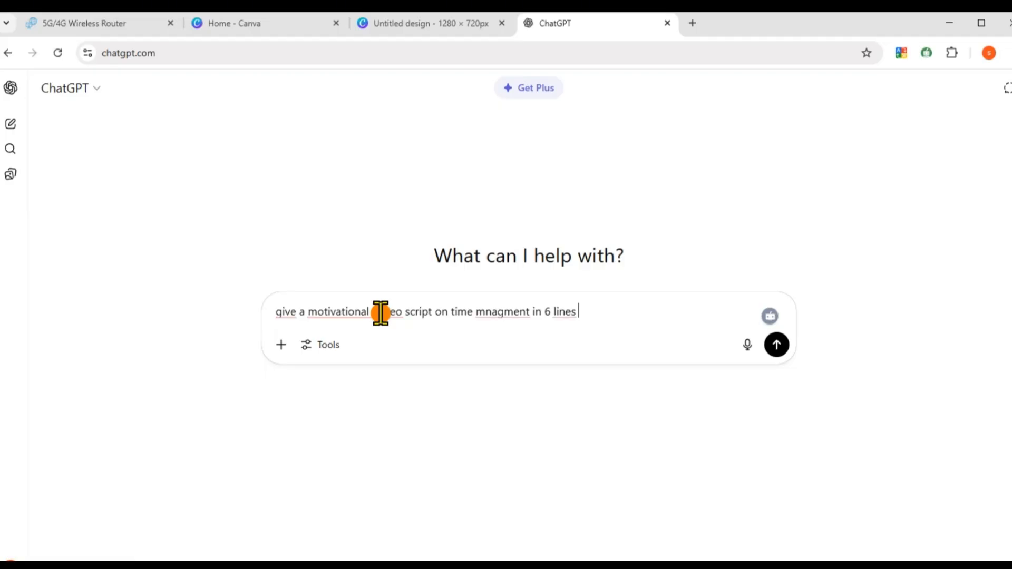
key("Return")
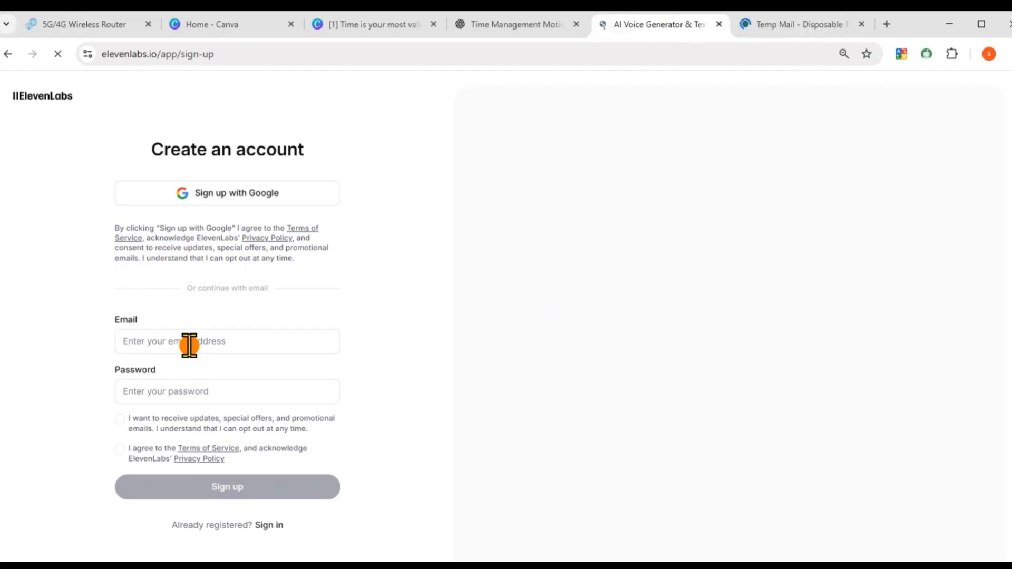
Sign up for an ElevenLabs account: fill in the e-mail and account password, agree to the terms and complete the human check.
left_click(189, 345)
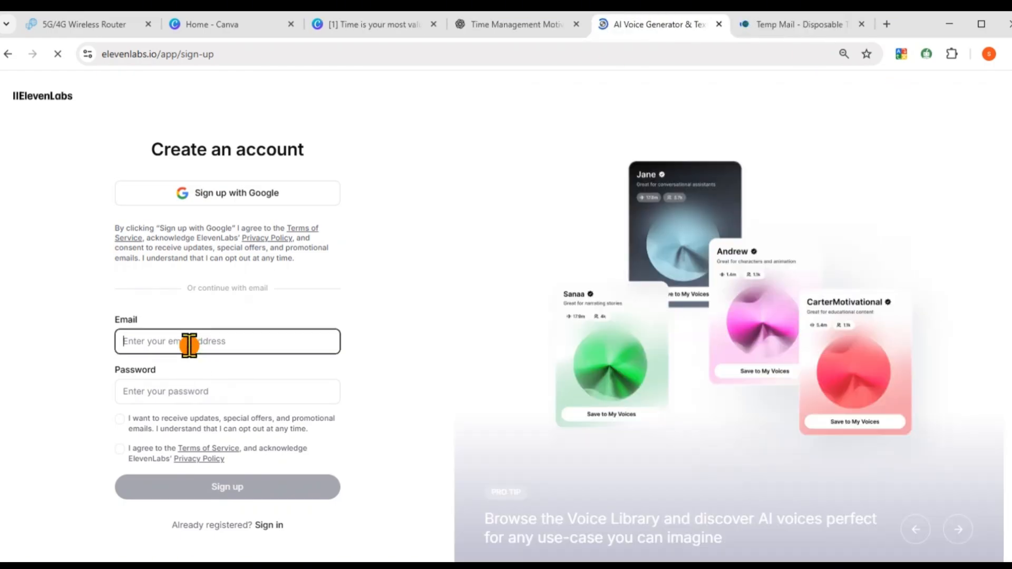
key("ctrl+v")
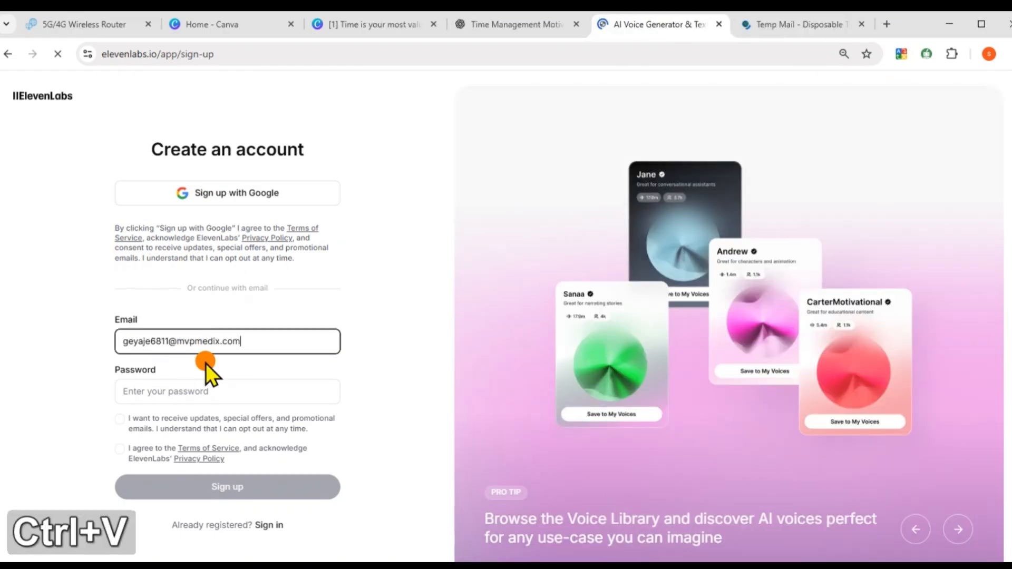
left_click(191, 396)
key("ctrl+v")
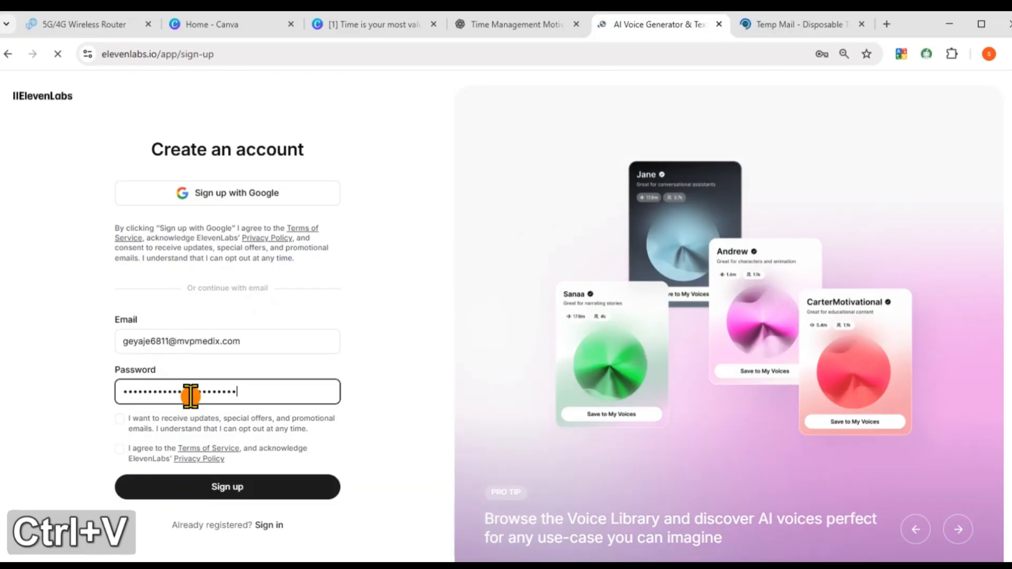
left_click(121, 450)
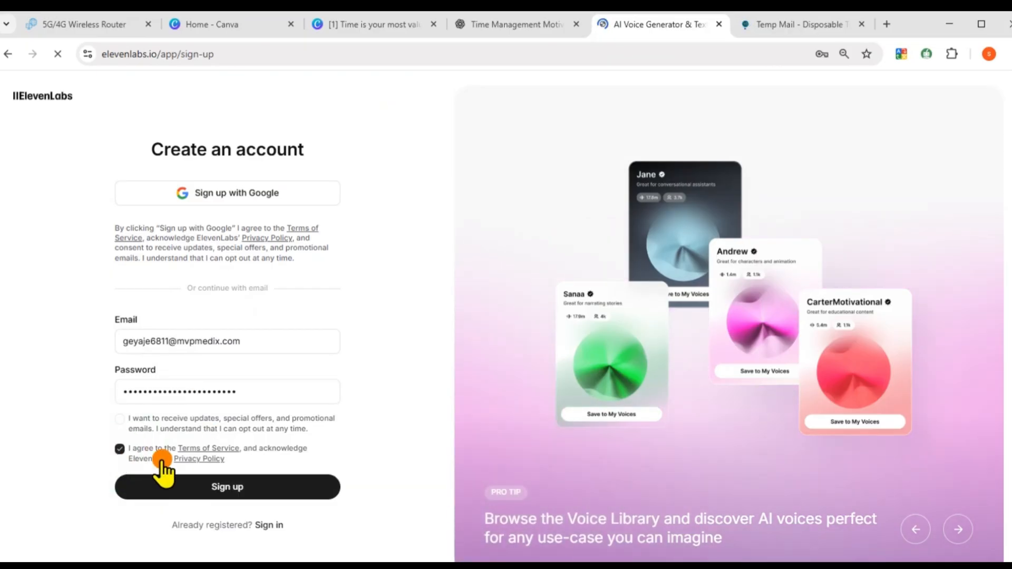
left_click(179, 485)
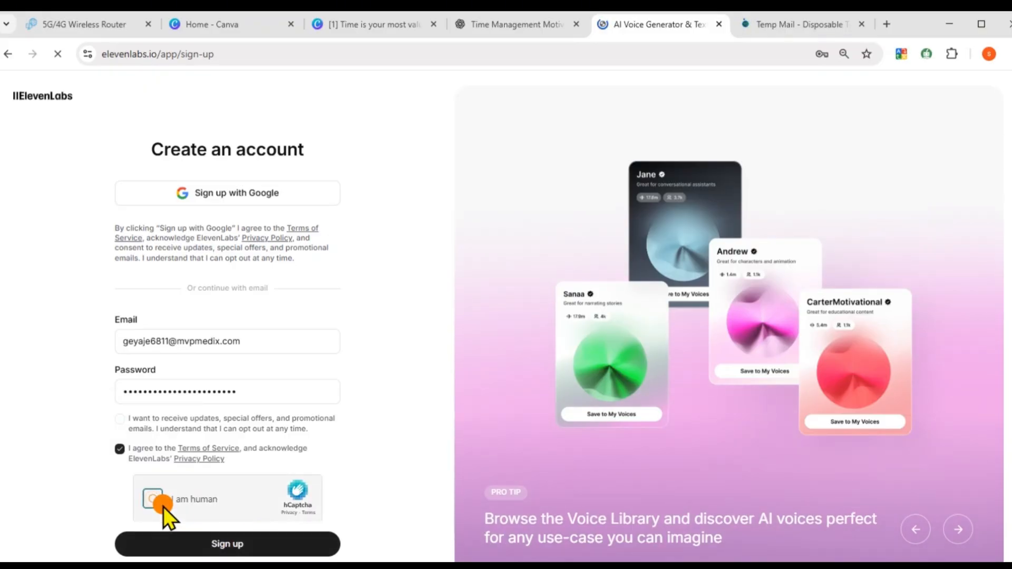
left_click(161, 504)
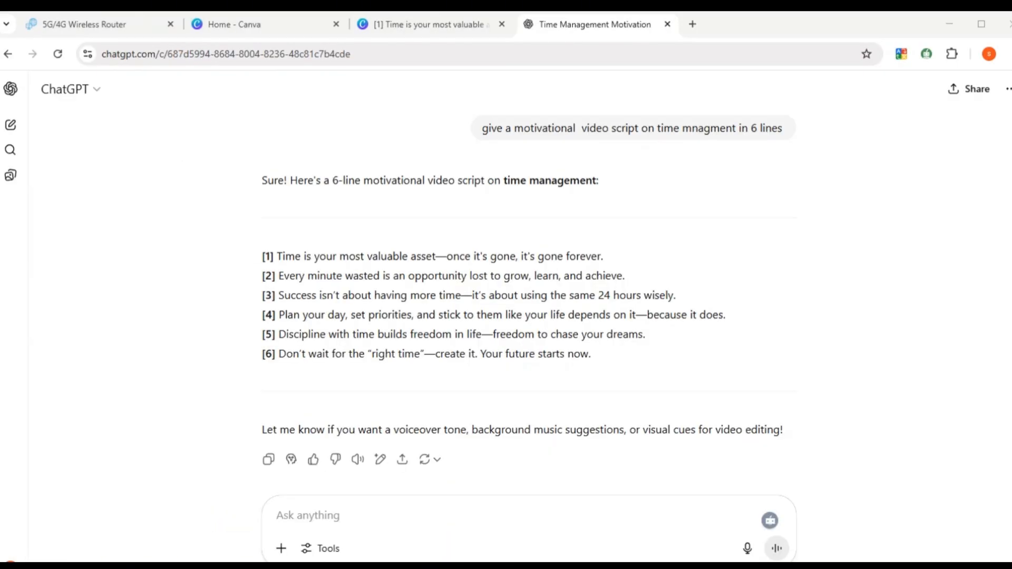
Copy the six-line time management script from the ChatGPT reply.
left_click_drag(274, 256, 637, 354)
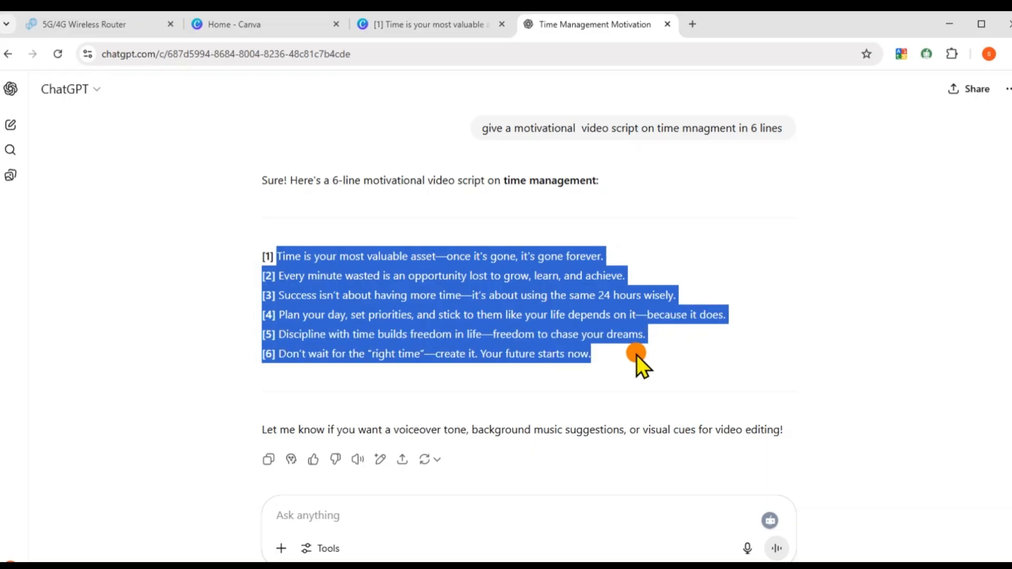
right_click(415, 298)
left_click(437, 317)
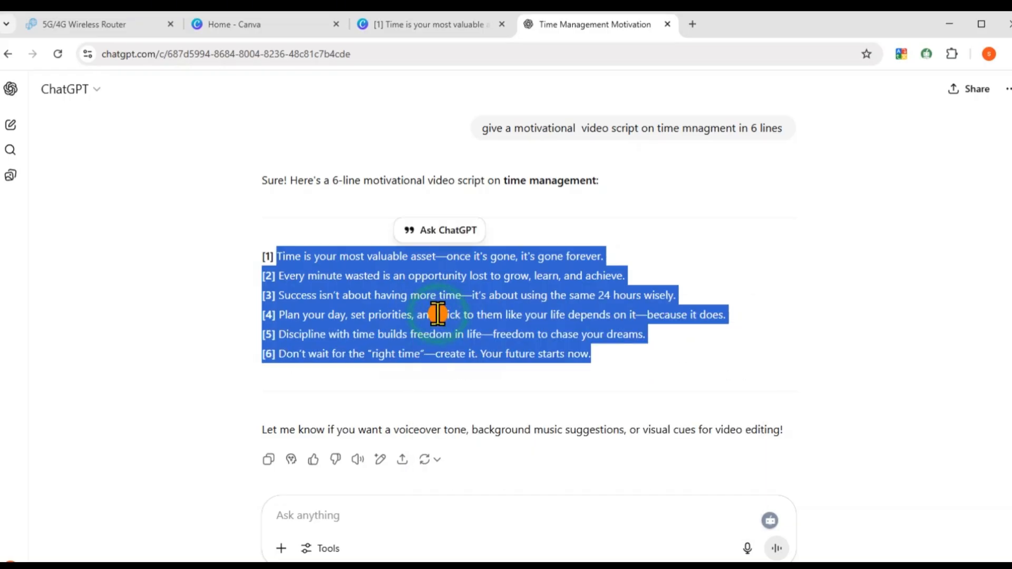
left_click(693, 360)
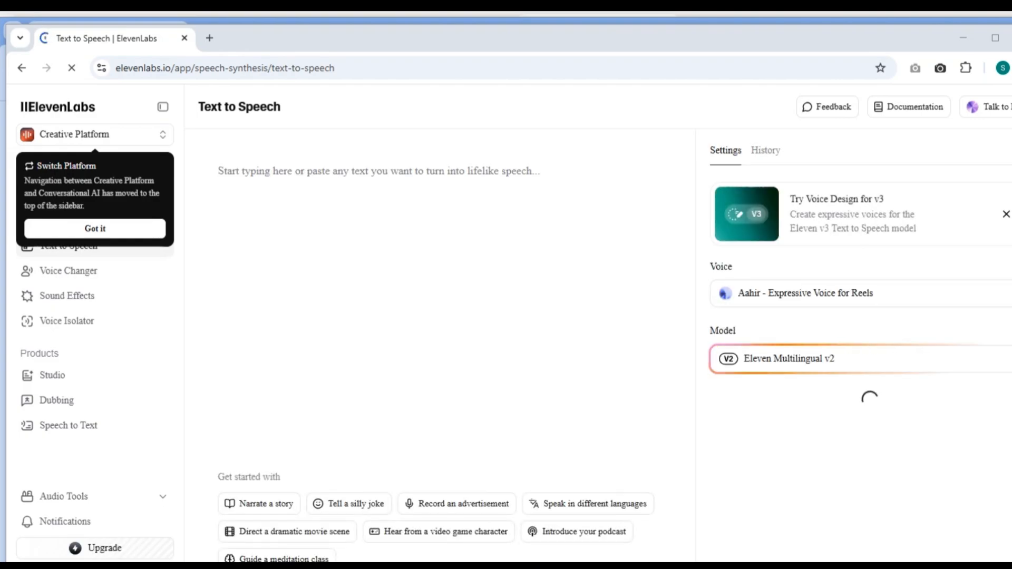
Dismiss the platform-switching tip in ElevenLabs Text to Speech and set the voice to Bill.
left_click(71, 228)
left_click(832, 293)
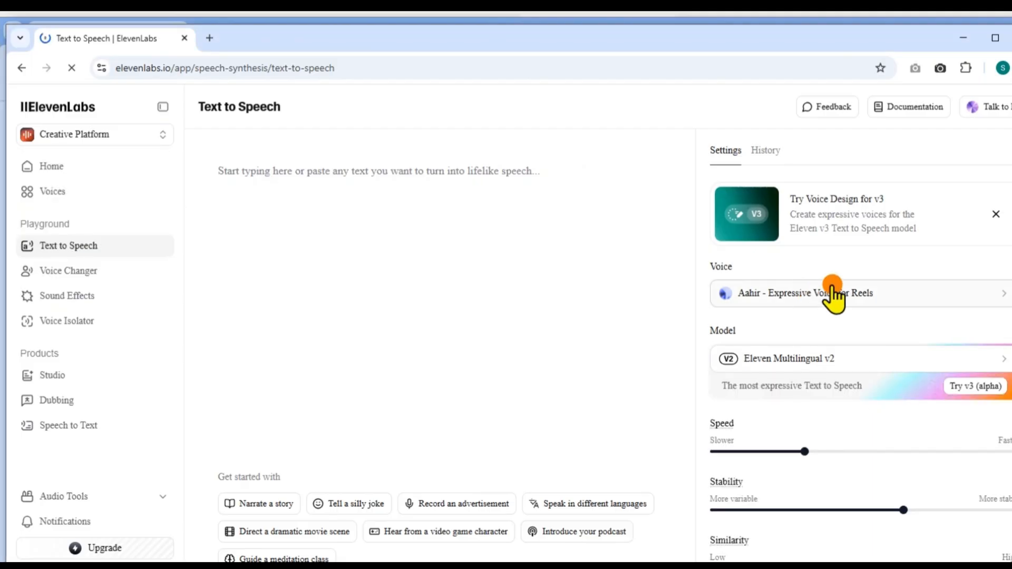
left_click(769, 440)
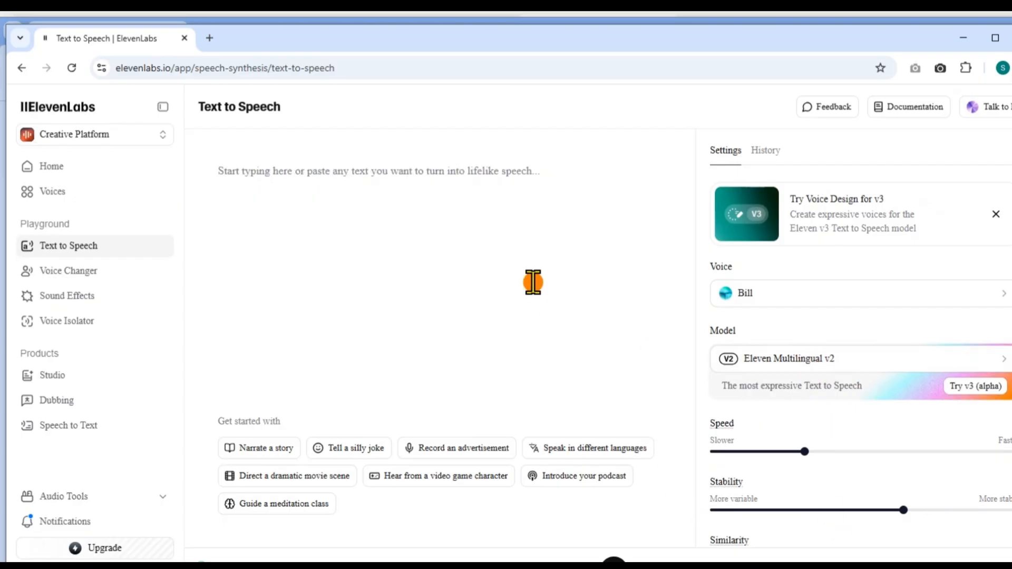
Paste the copied time management script into the text-to-speech editor.
left_click(333, 190)
right_click(335, 192)
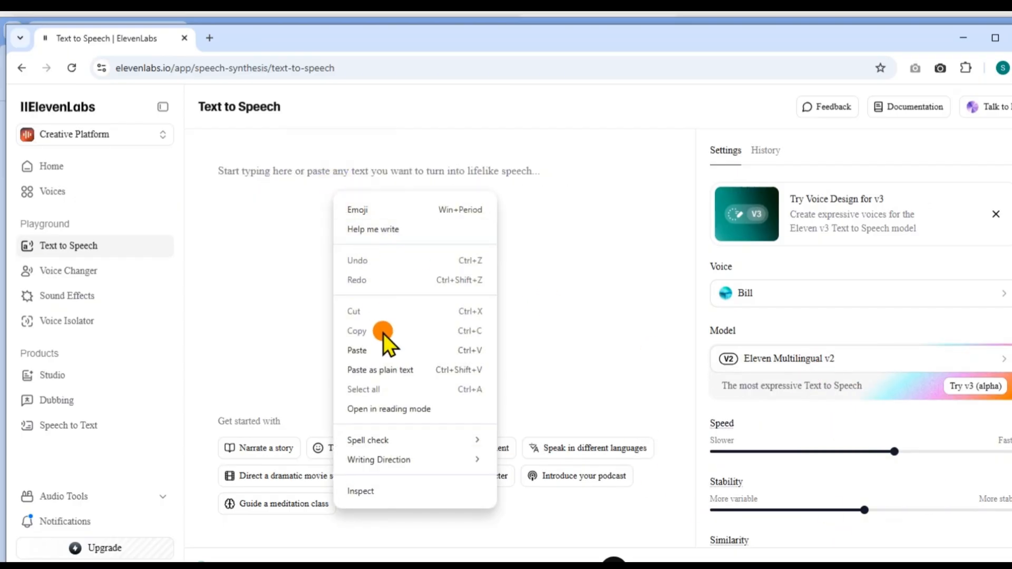
left_click(377, 351)
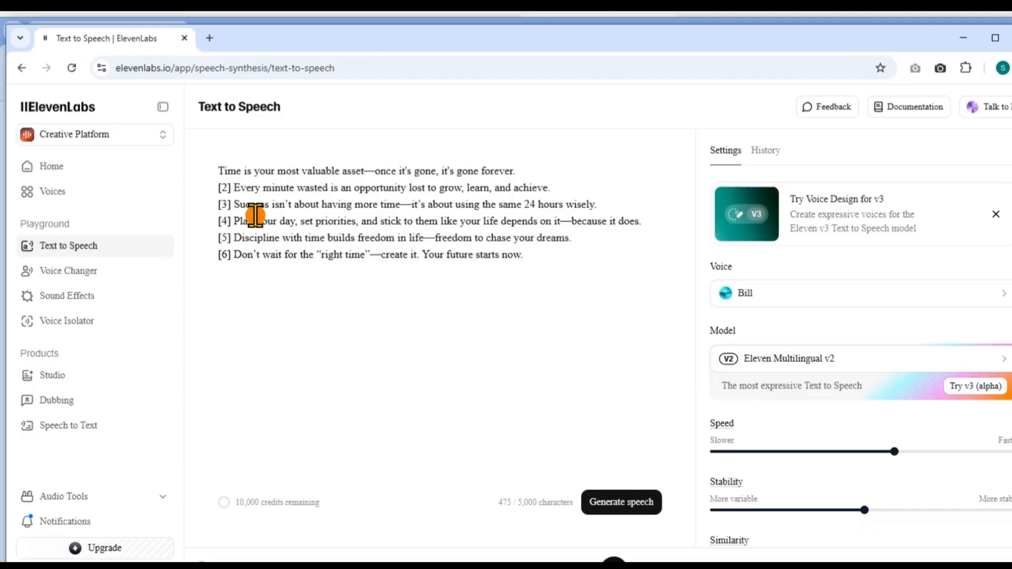
Remove the bracketed line numbers so the script runs as one paragraph, and generate the speech.
left_click(231, 189)
key("ctrl+z")
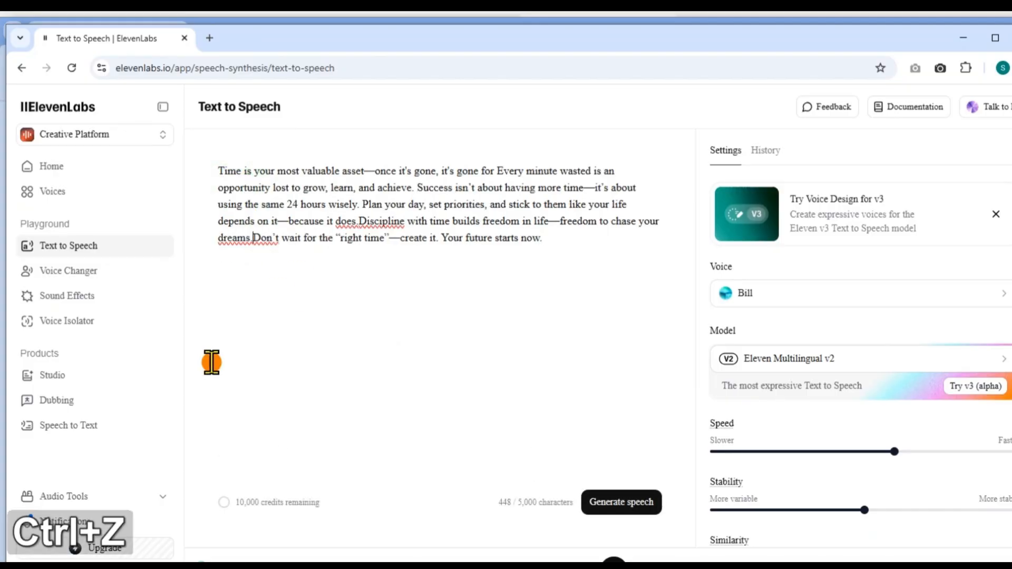
left_click(351, 350)
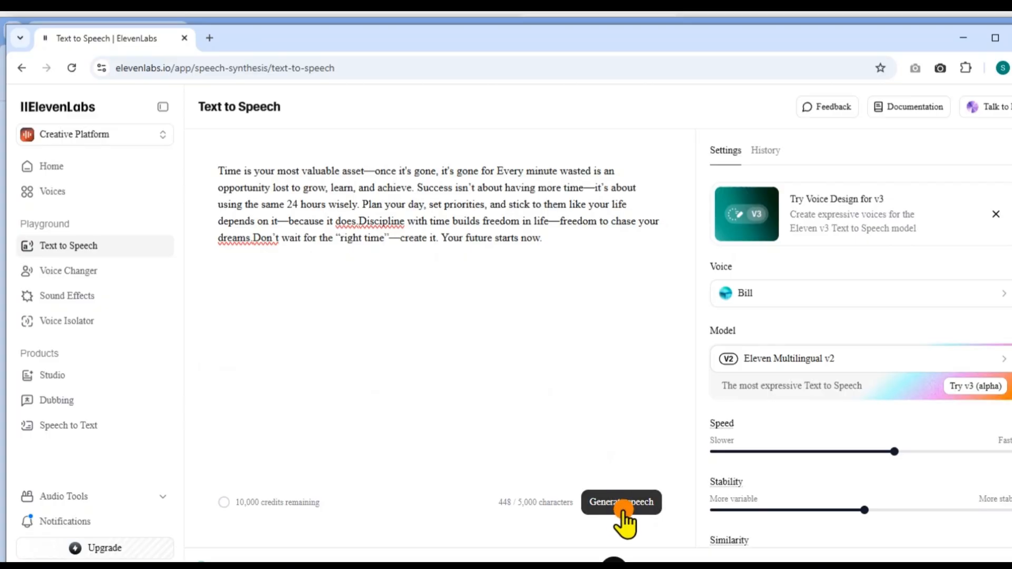
left_click(620, 498)
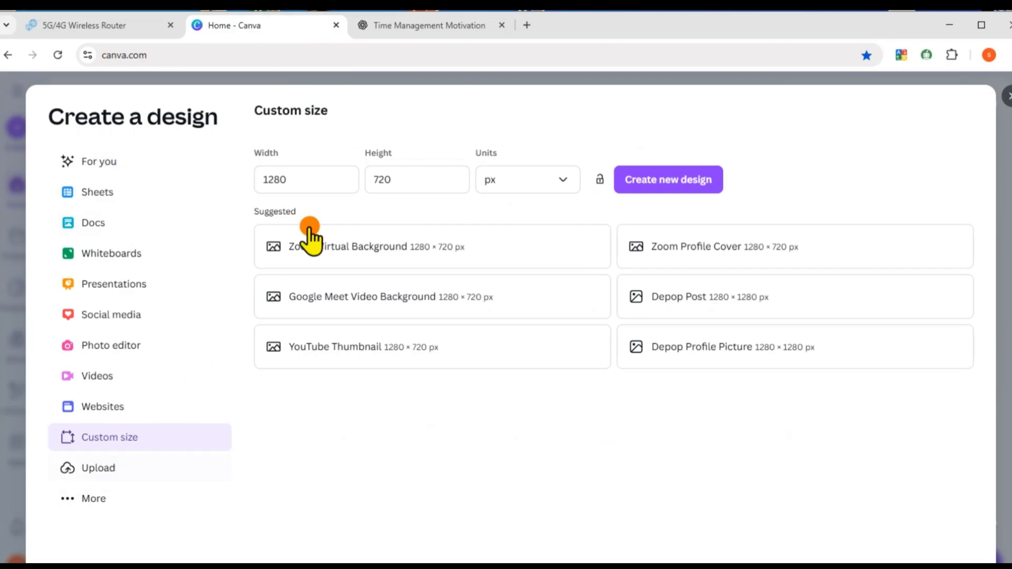
Leave Canva's custom size form and create a blank landscape video design of 1920 × 1080 px.
left_click(1004, 99)
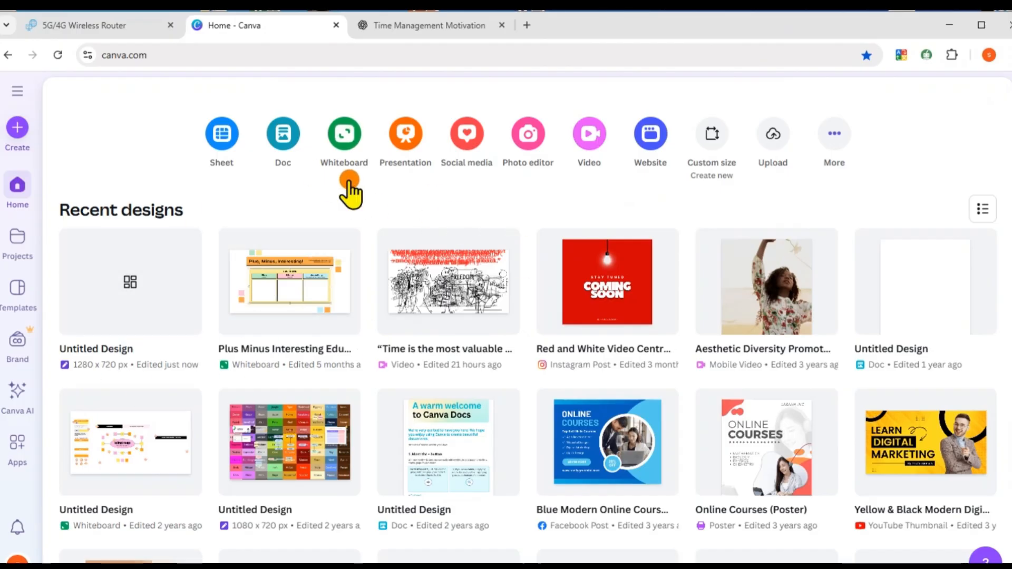
left_click(594, 157)
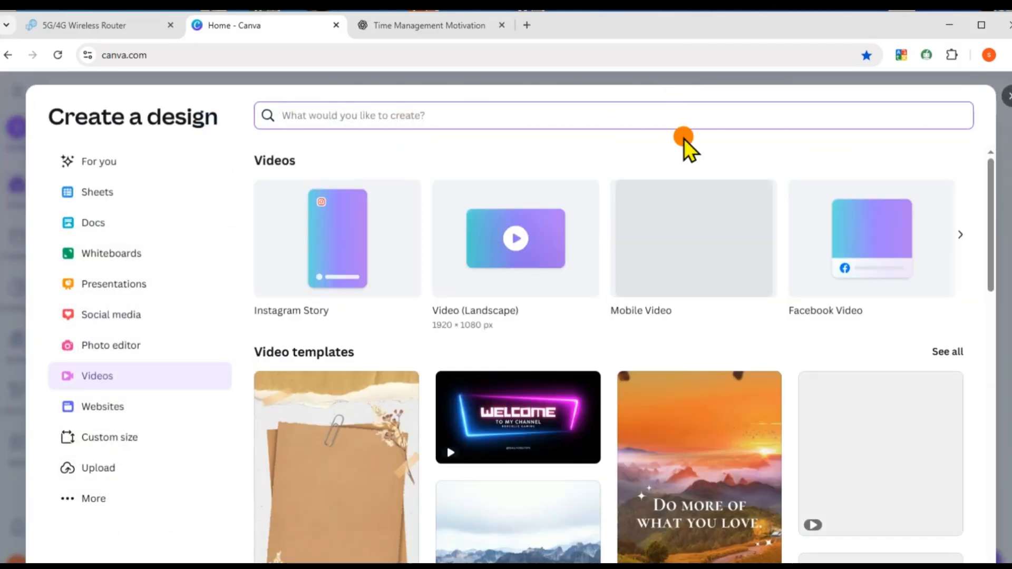
left_click(491, 254)
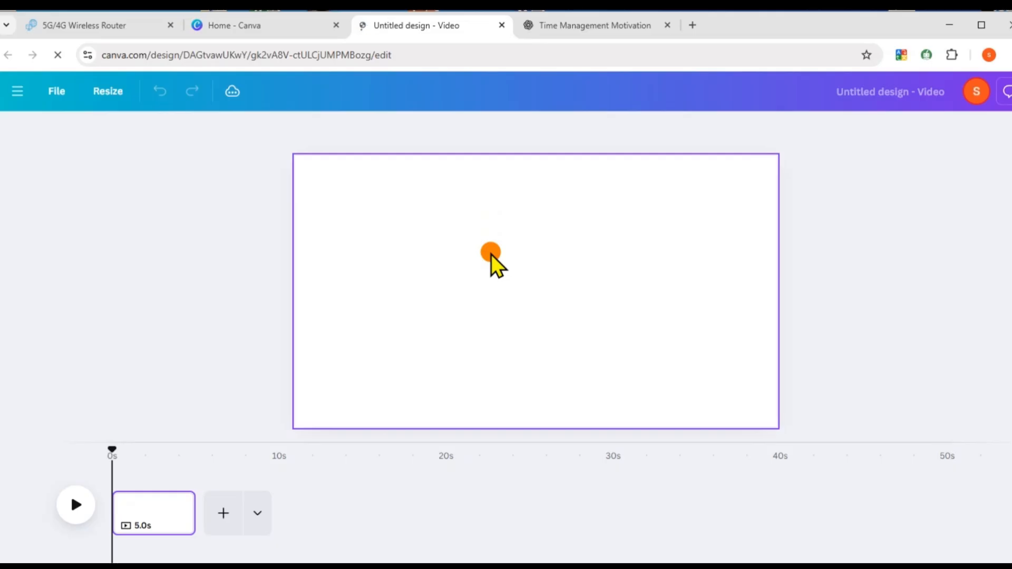
left_click(16, 341)
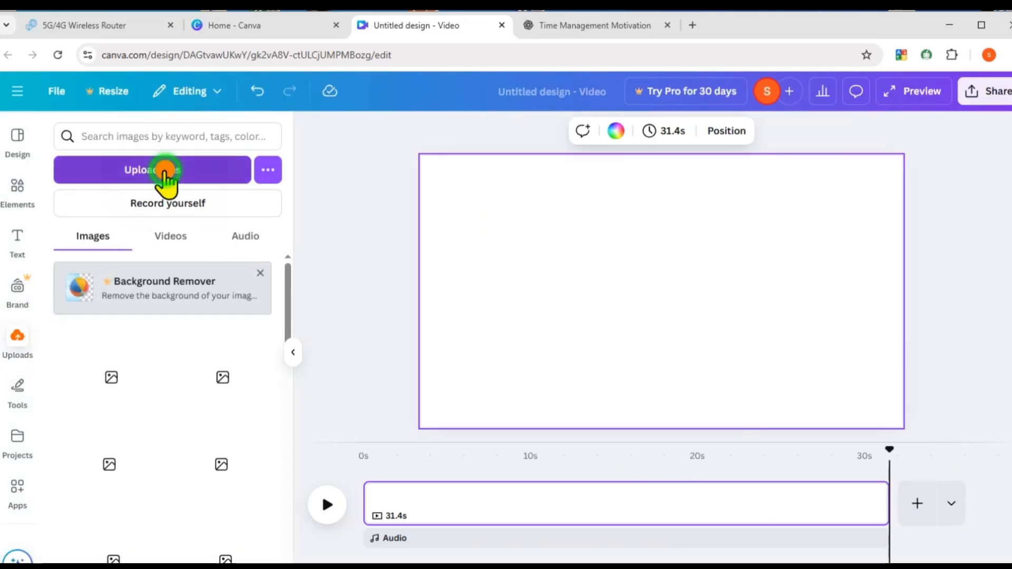
left_click(165, 174)
left_click(88, 150)
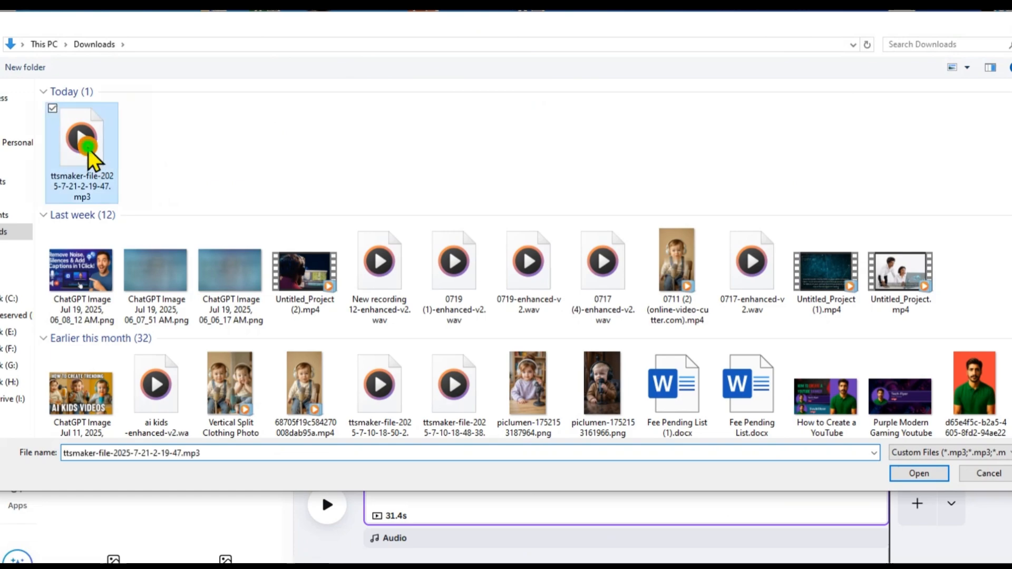
double_click(87, 149)
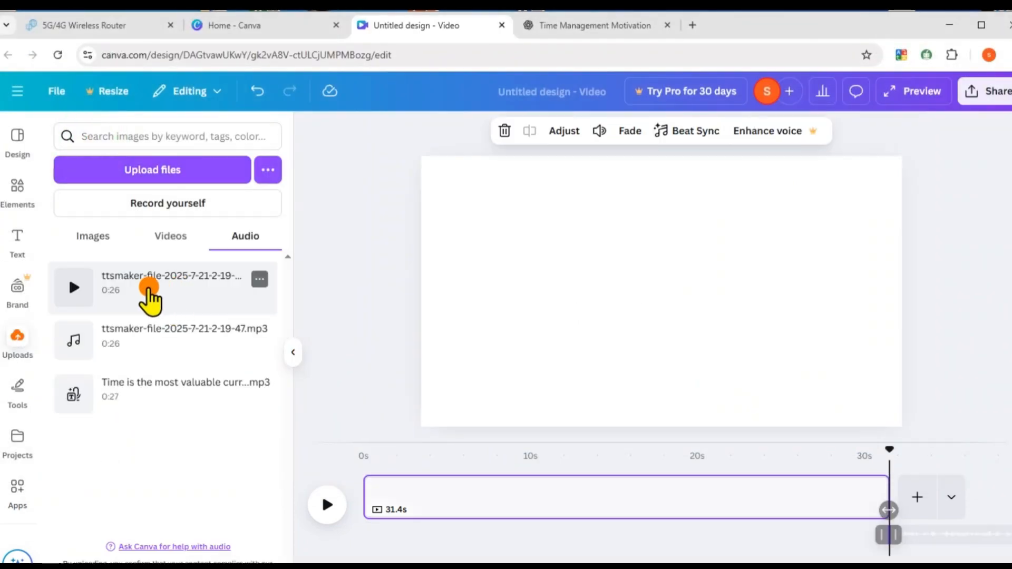
left_click(258, 279)
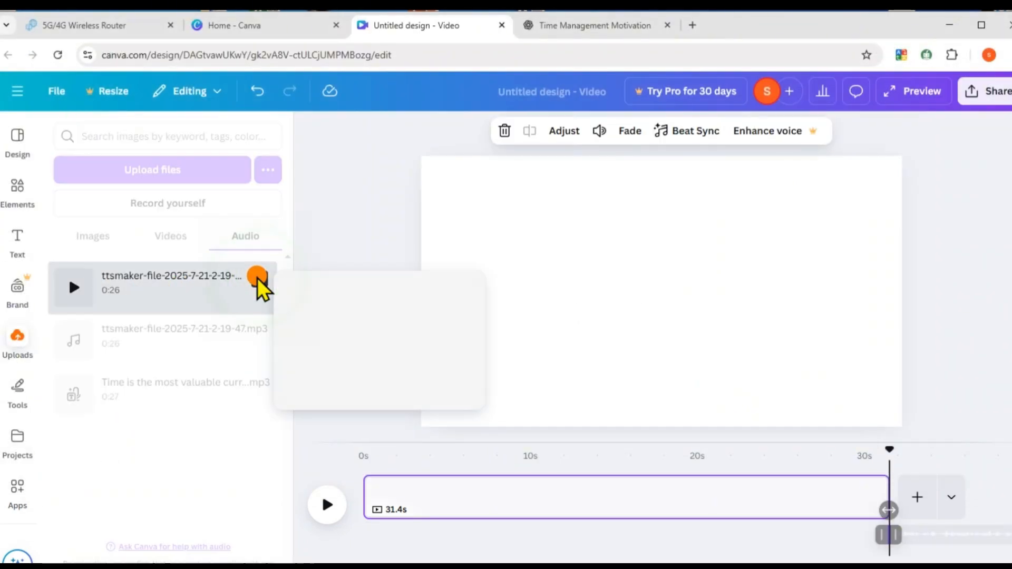
left_click_drag(169, 288, 368, 529)
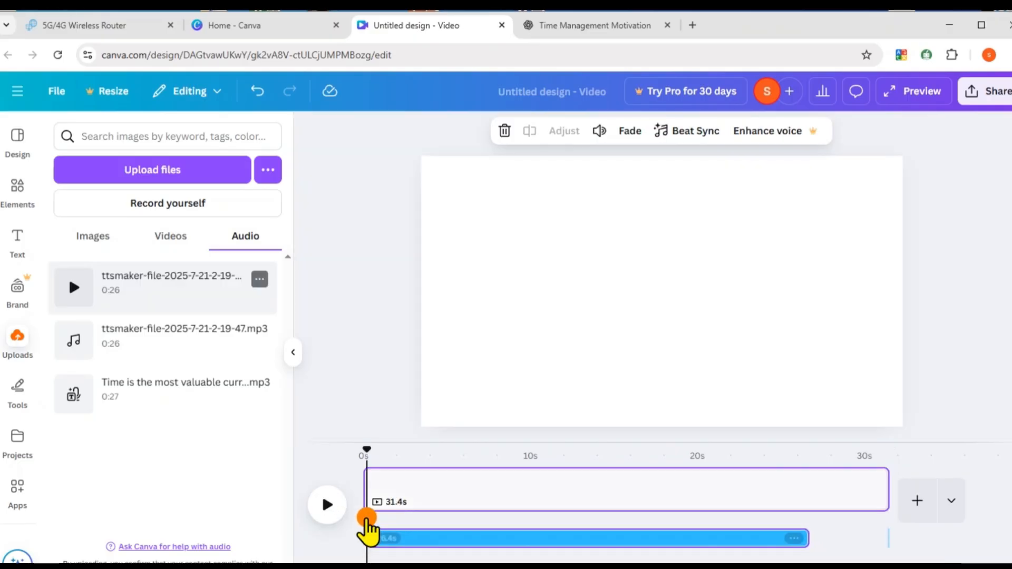
Switch to the ChatGPT script and copy its first line, "Time is your most valuable asset—once it's gone, it's gone forever.".
left_click(585, 25)
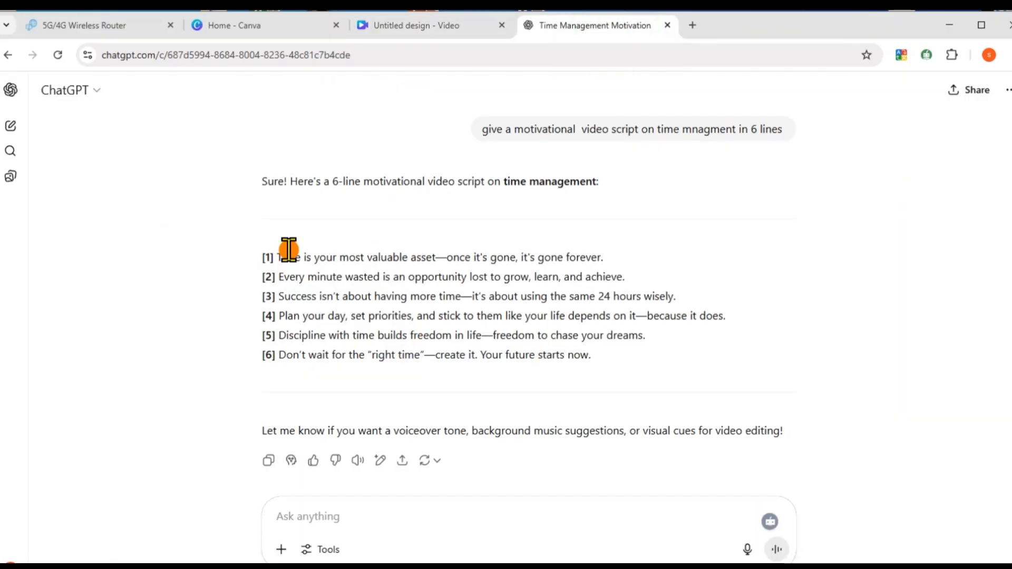
left_click_drag(276, 256, 614, 256)
right_click(544, 258)
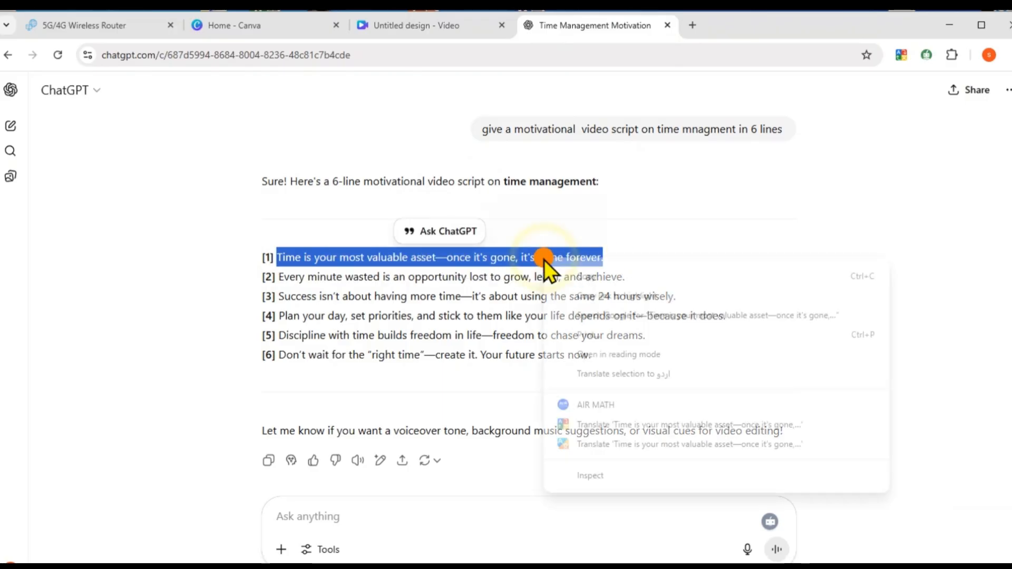
left_click(573, 275)
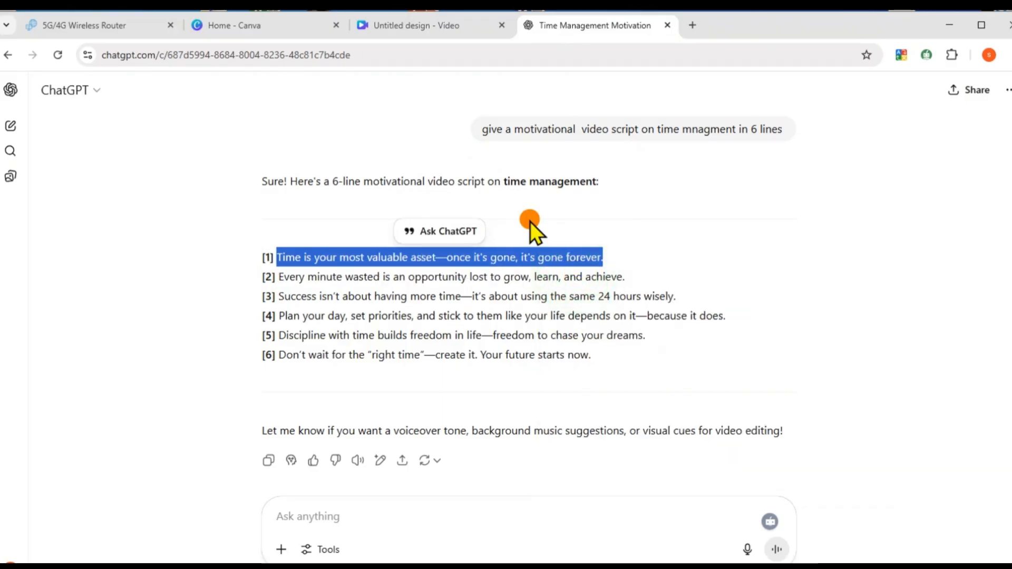
Add a text box to the Canva video page, paste the copied script line into it, and move it to the page's upper edge.
left_click(429, 27)
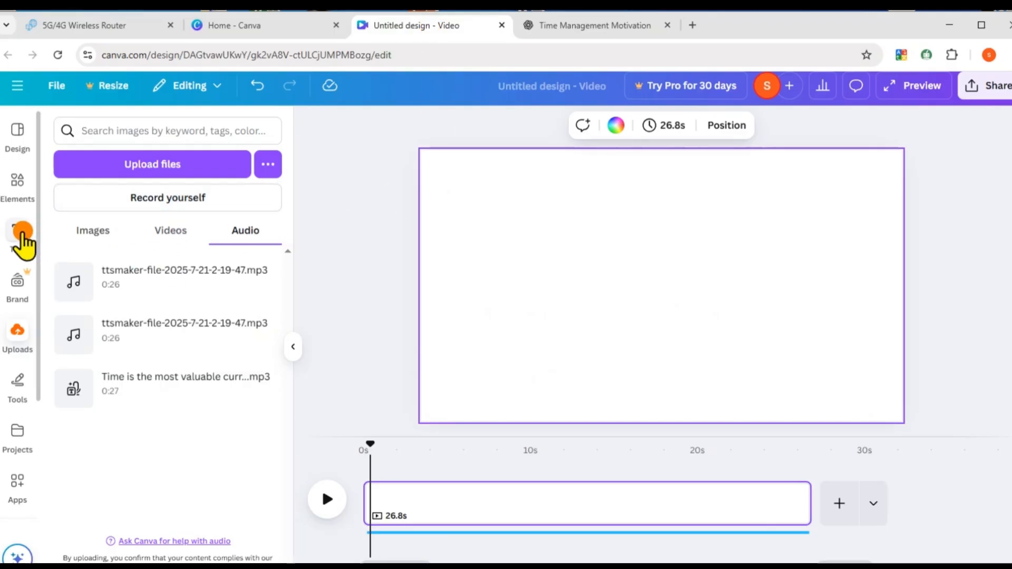
left_click(21, 232)
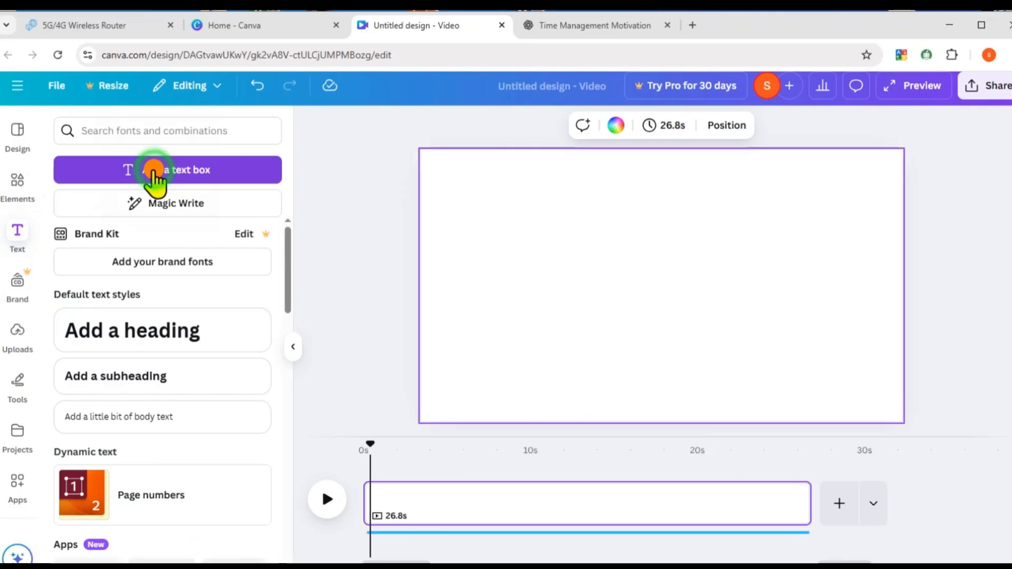
left_click(153, 171)
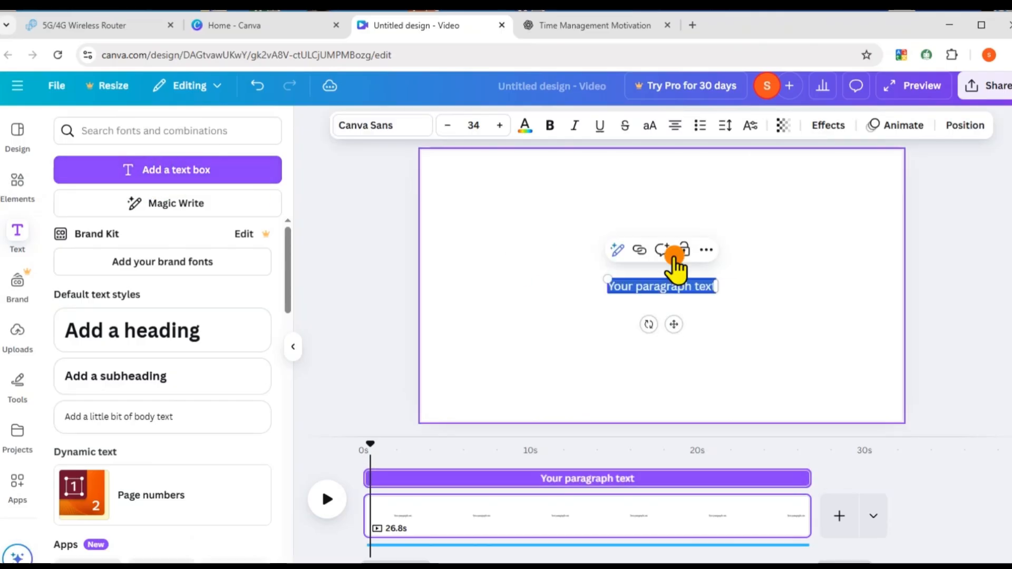
triple_click(644, 286)
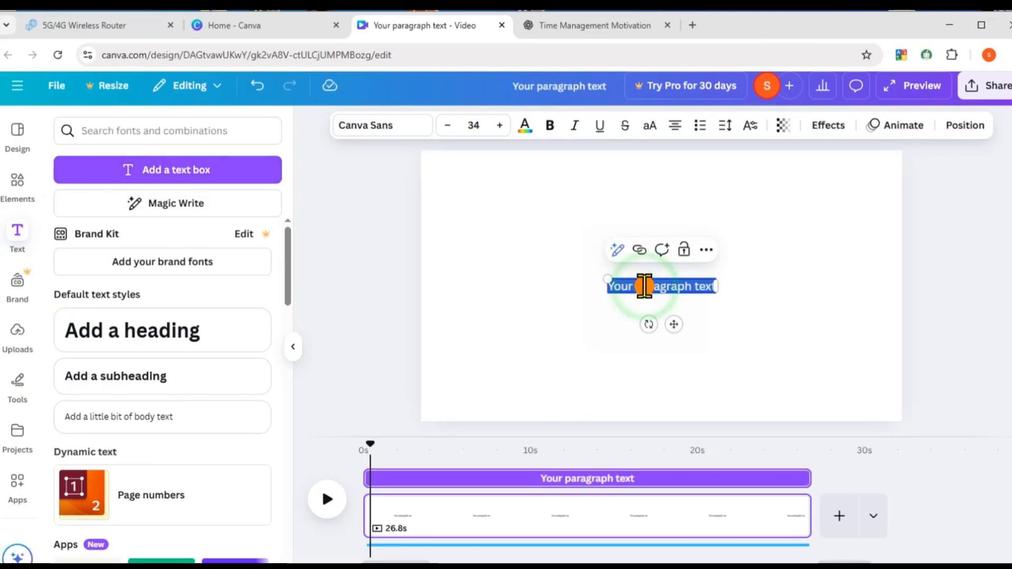
key("ctrl+v")
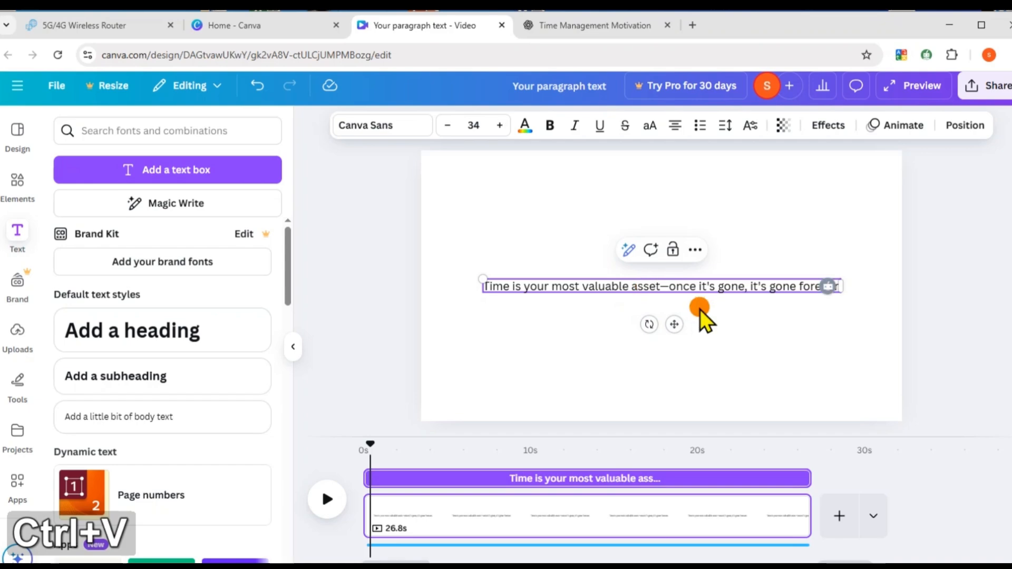
left_click_drag(677, 326, 663, 220)
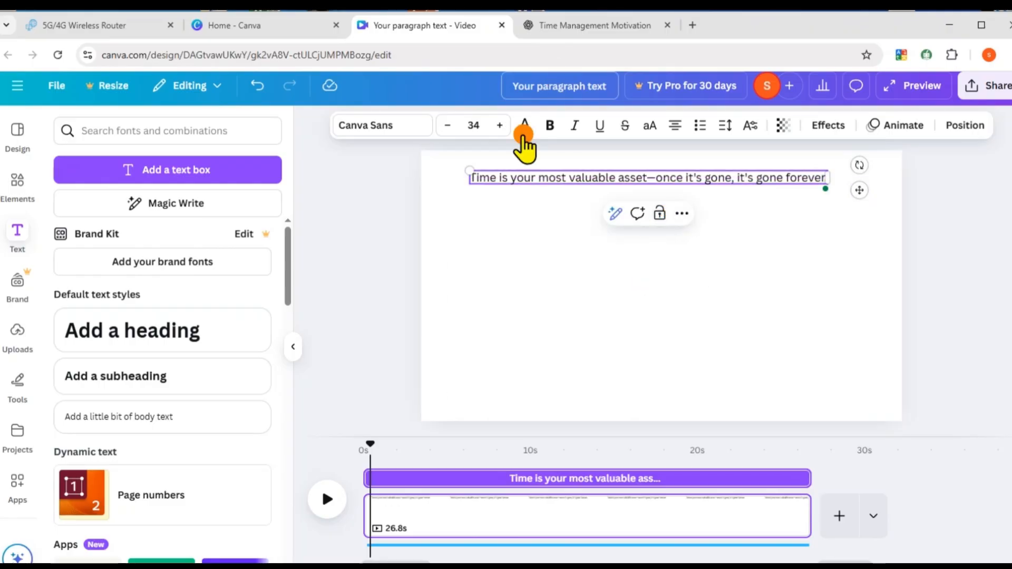
Set the font of the script line to Archivo Black.
left_click(426, 128)
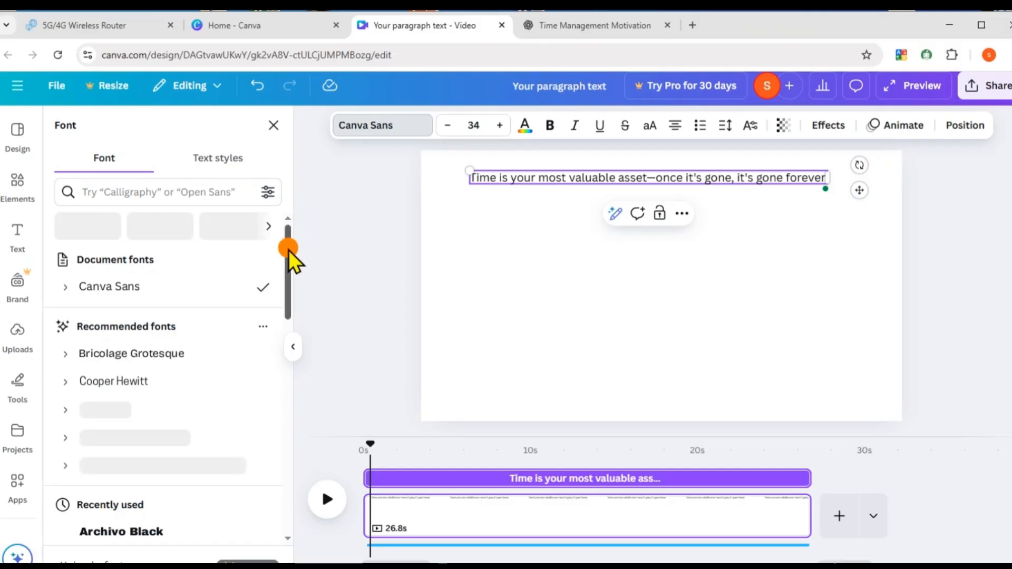
left_click_drag(290, 255, 285, 314)
left_click(111, 349)
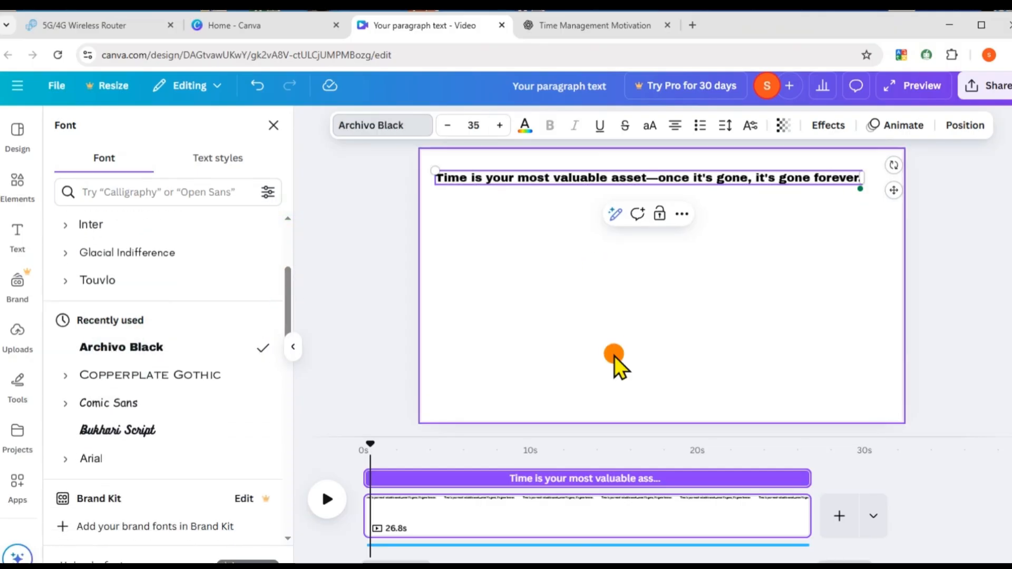
Apply the Typewriter text animation to the script line.
left_click(903, 127)
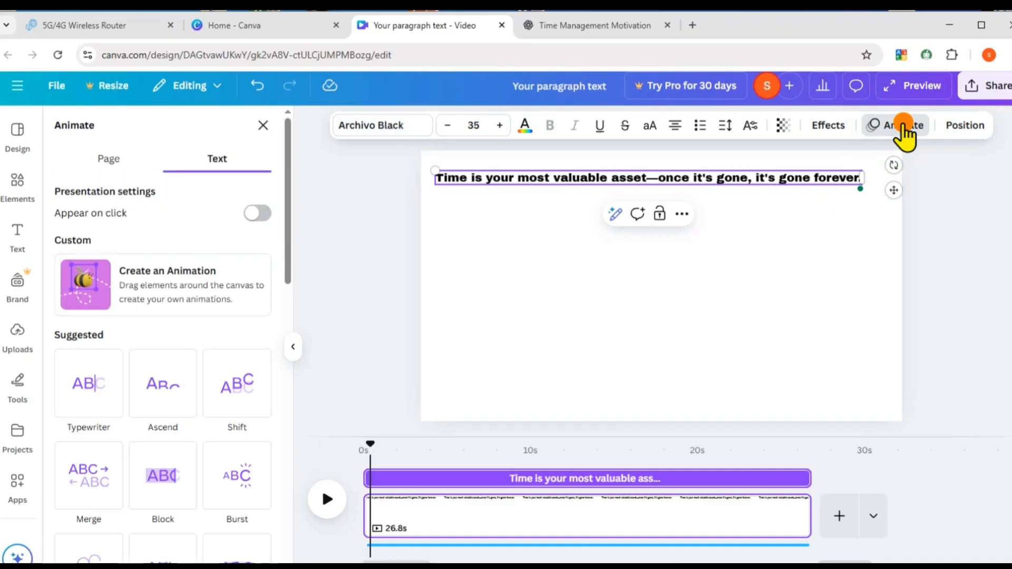
left_click(108, 402)
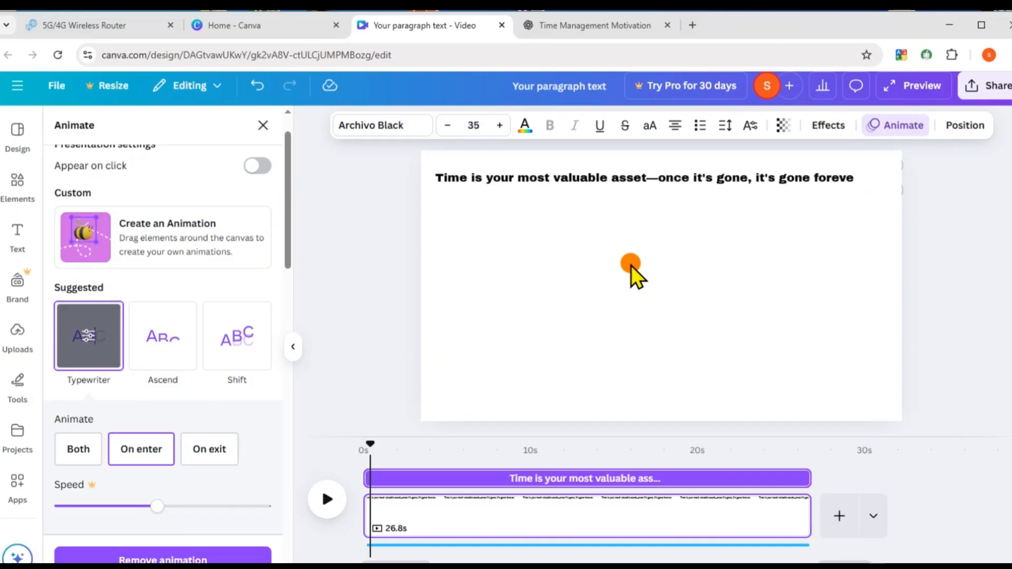
left_click(732, 273)
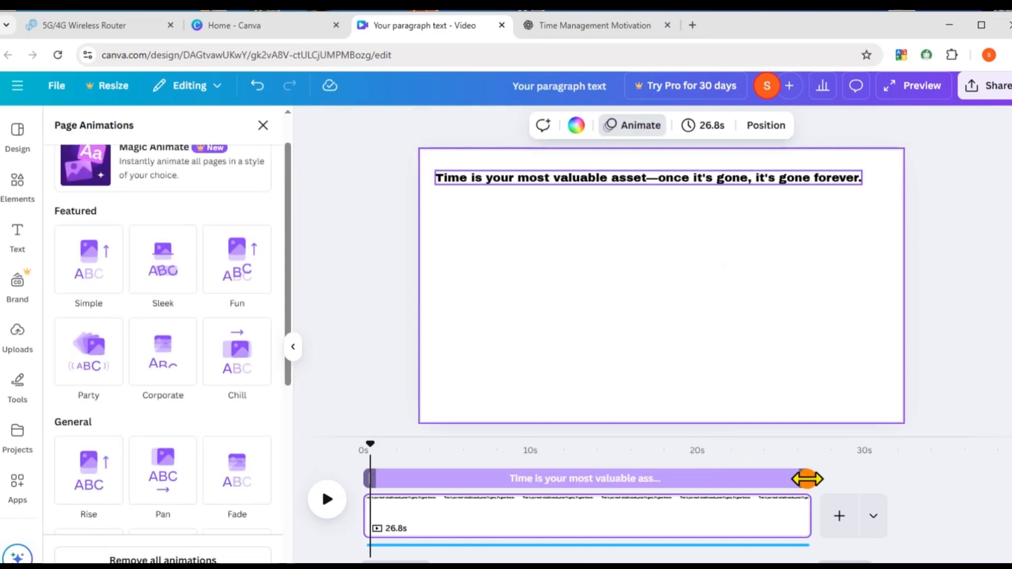
Shorten the text clip to end at about 4.4 s on the timeline, playing the video to match it to the voice-over.
left_click_drag(806, 480, 440, 494)
left_click(326, 505)
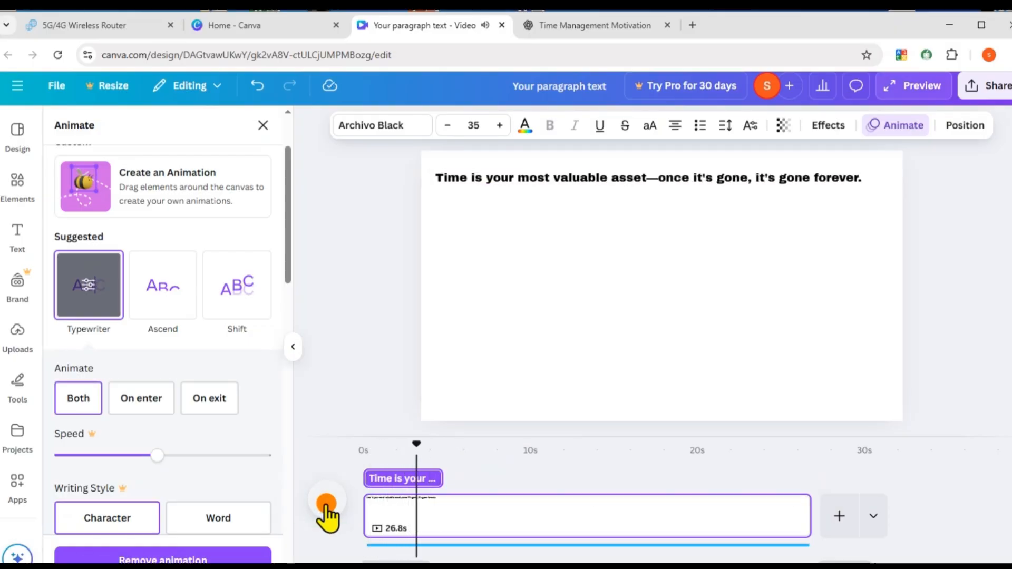
left_click(327, 503)
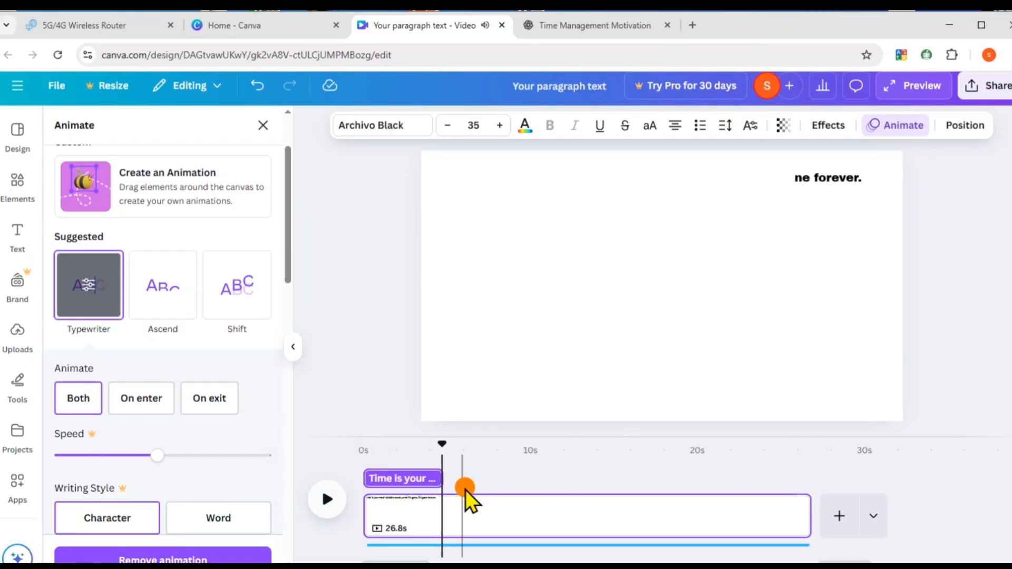
left_click(434, 477)
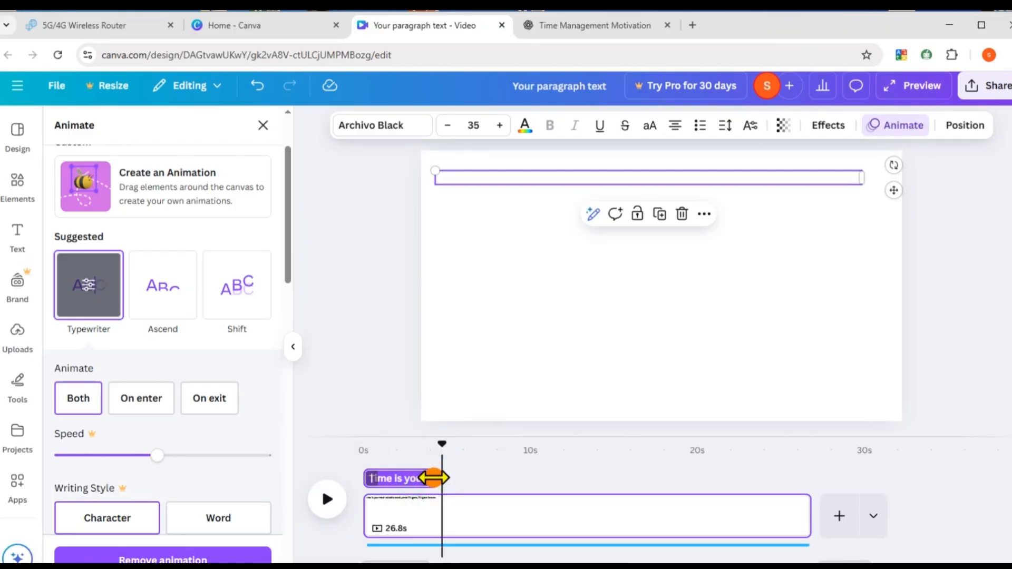
left_click(331, 503)
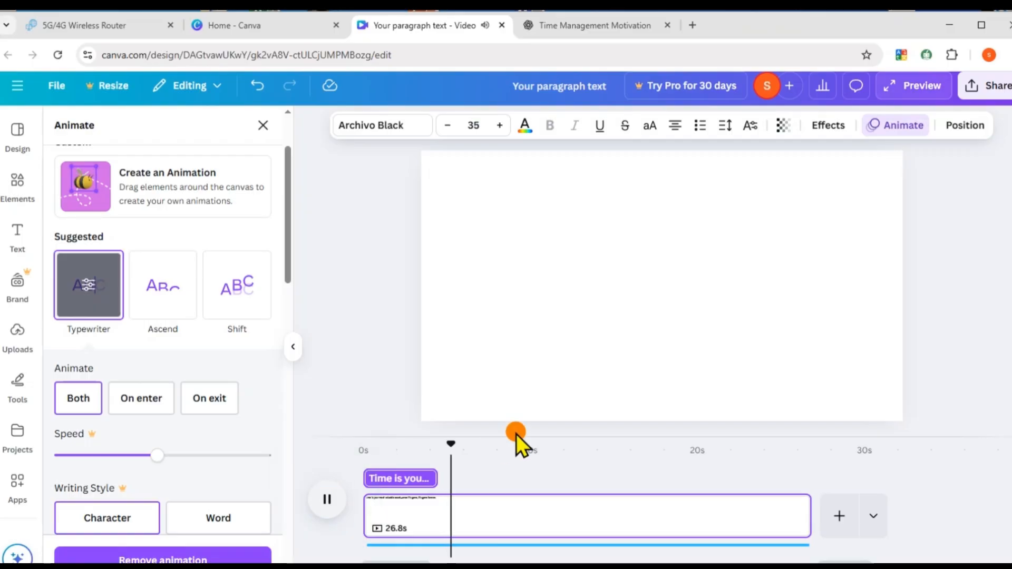
Search the elements for "Stick man time" and add the graphic of the stick man holding a clock.
left_click(17, 192)
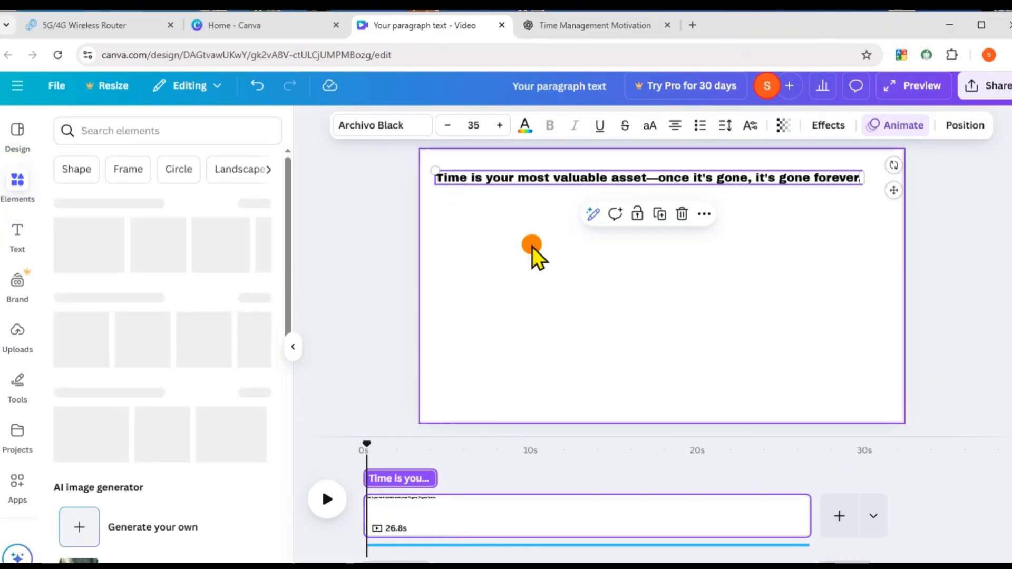
left_click(120, 132)
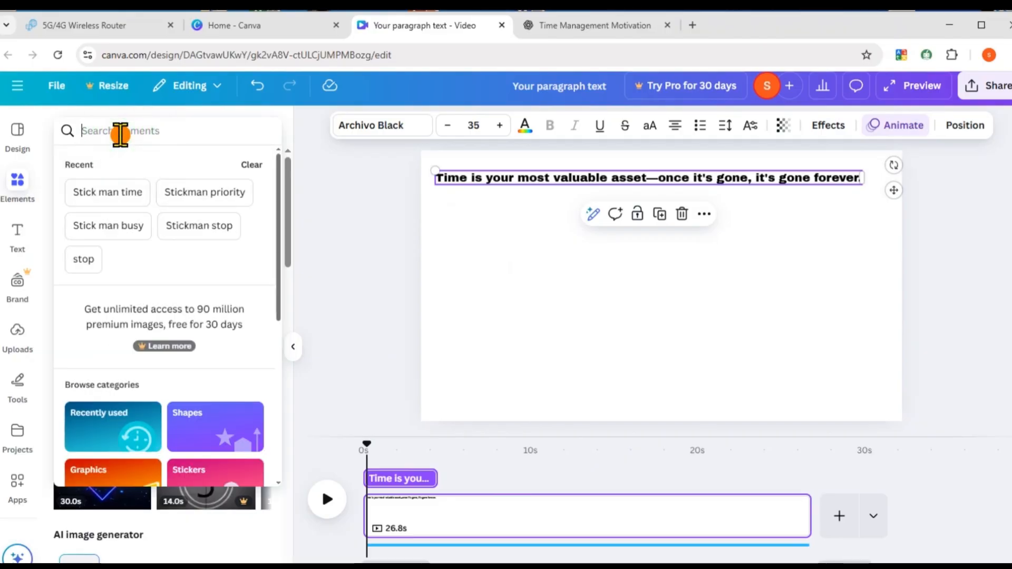
left_click(110, 193)
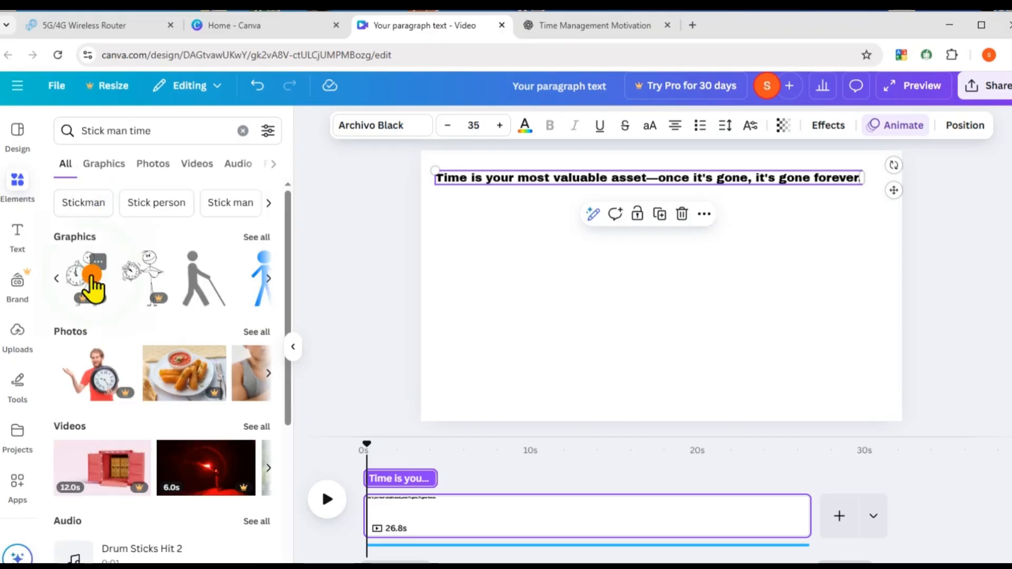
left_click(91, 275)
Place and enlarge the clock stick man beneath the start of the text, and trim its clip to end with the text clip.
left_click_drag(661, 284, 479, 277)
left_click_drag(510, 333, 532, 407)
left_click_drag(807, 492, 440, 484)
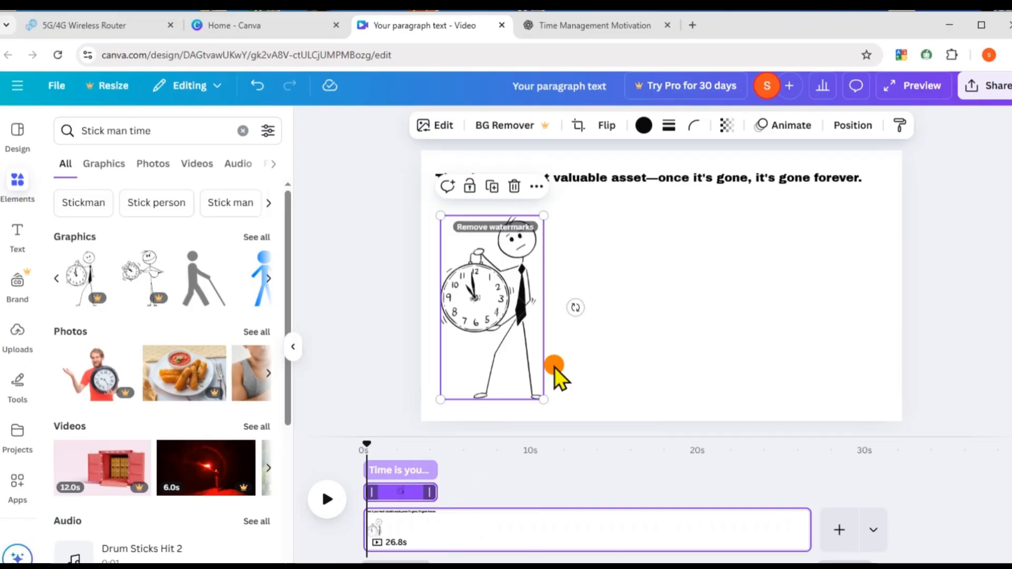
left_click(655, 319)
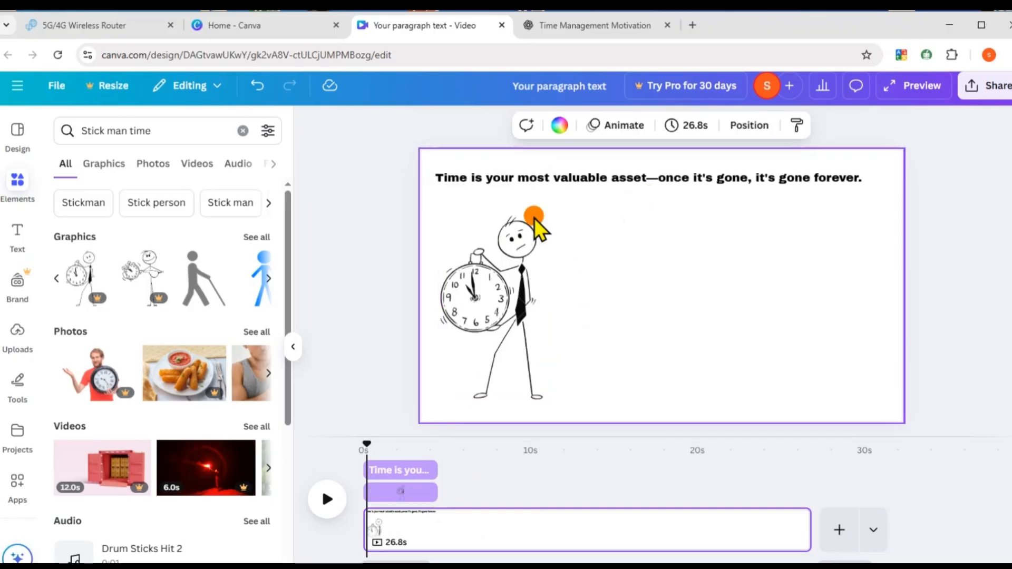
Search the elements for "Stick man busy" and place the multitasking stick man, slightly enlarged, to the right of the clock figure.
key("BackSpace")
key("BackSpace")
key("BackSpace")
key("BackSpace")
type("busy")
key("Return")
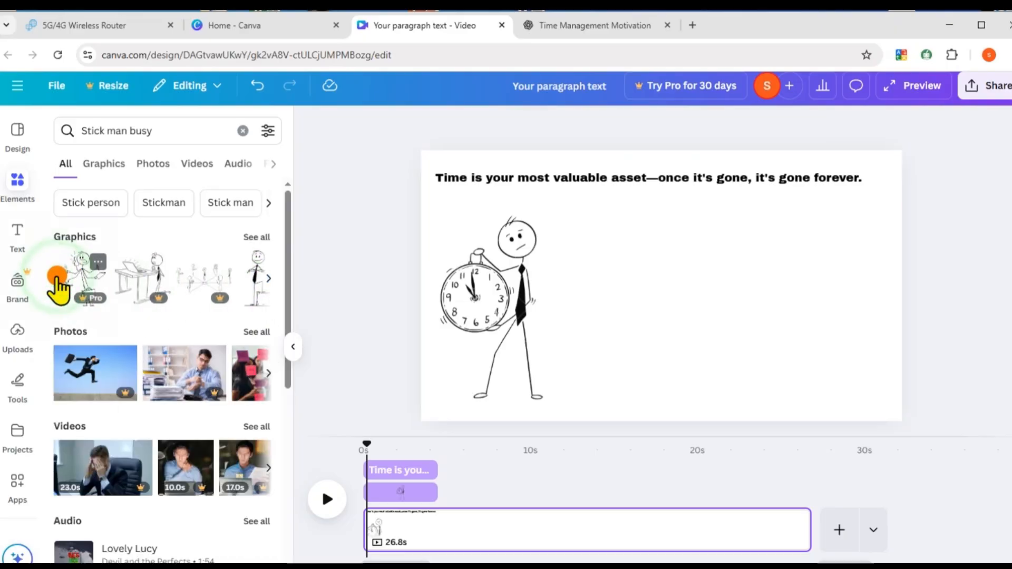
left_click(58, 287)
left_click_drag(709, 228, 693, 237)
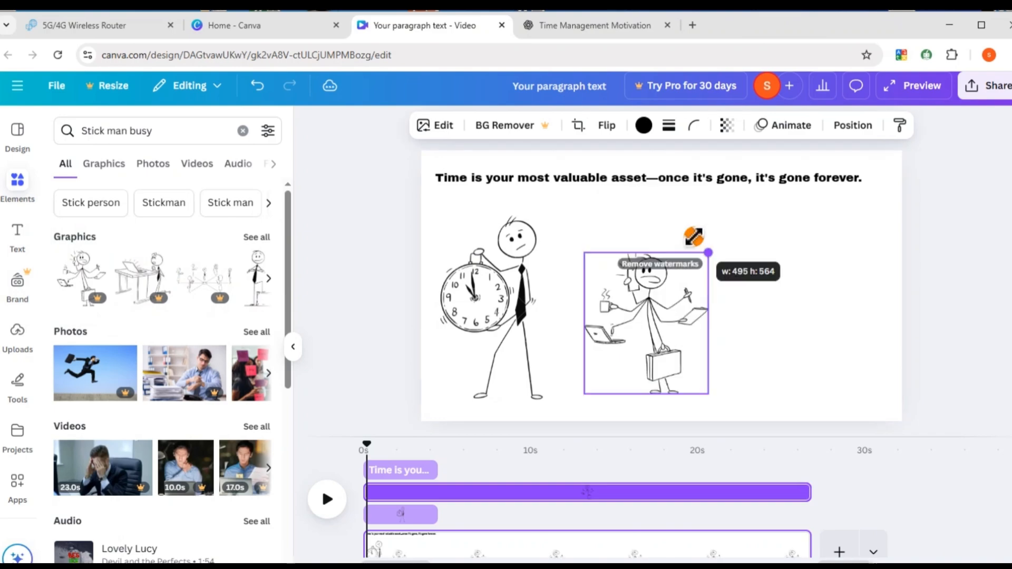
mouse_move(656, 319)
left_mouse_down()
mouse_move(655, 289)
mouse_move(655, 302)
left_mouse_up()
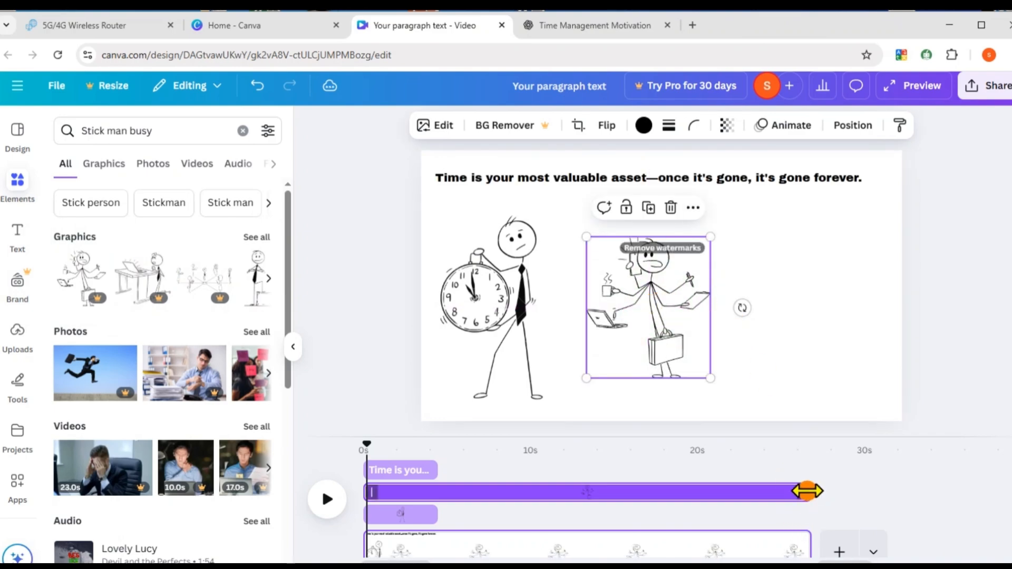
Trim the multitasking stick man's clip to run from about 1 s to about 4.8 s.
left_click_drag(807, 491, 441, 489)
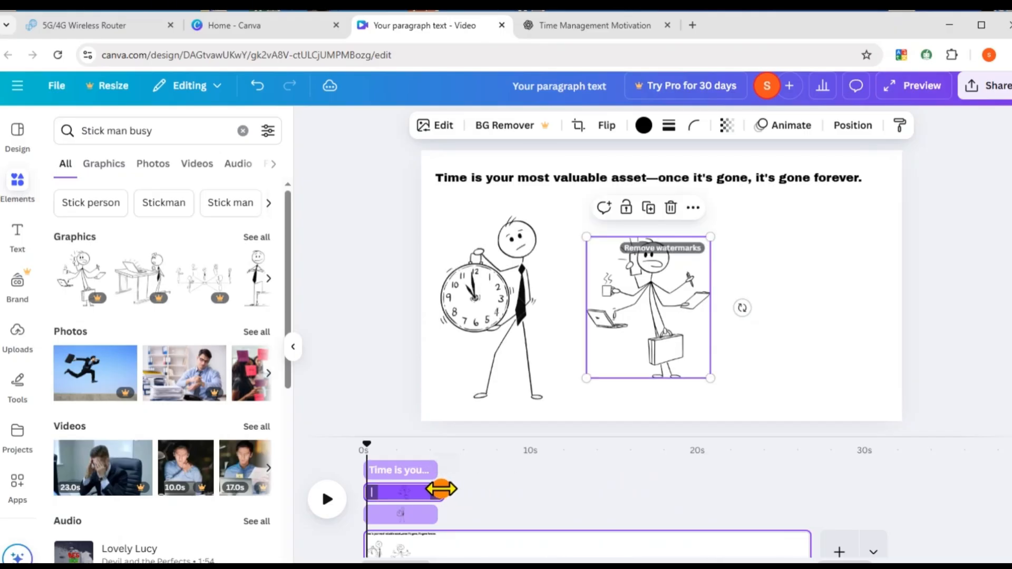
left_click(440, 489)
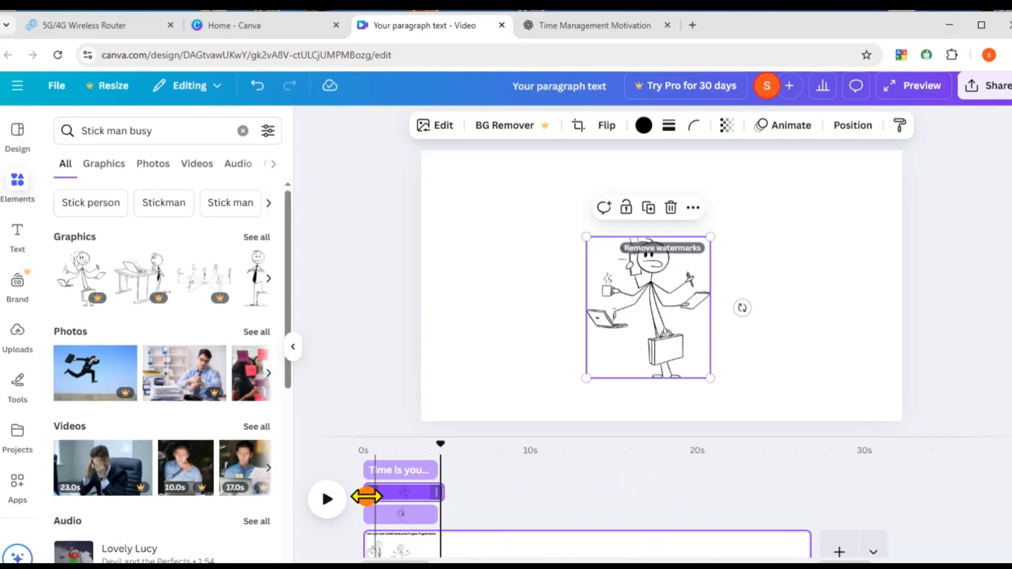
left_click_drag(373, 496, 385, 496)
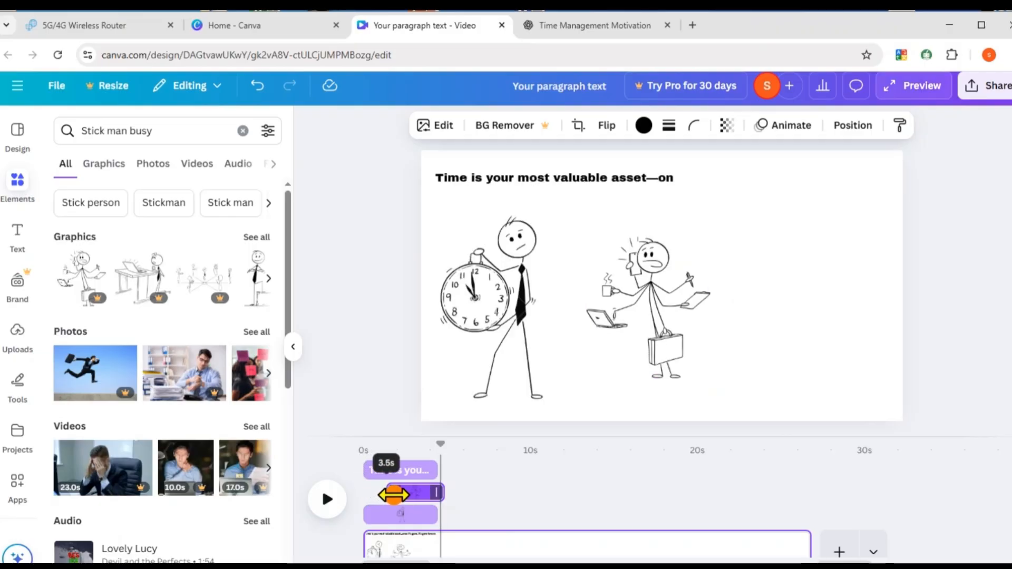
left_click_drag(389, 495, 385, 496)
Search the elements for "Stick man waste".
left_click(159, 130)
key("BackSpace")
key("BackSpace")
key("BackSpace")
key("BackSpace")
type("waste")
key("Return")
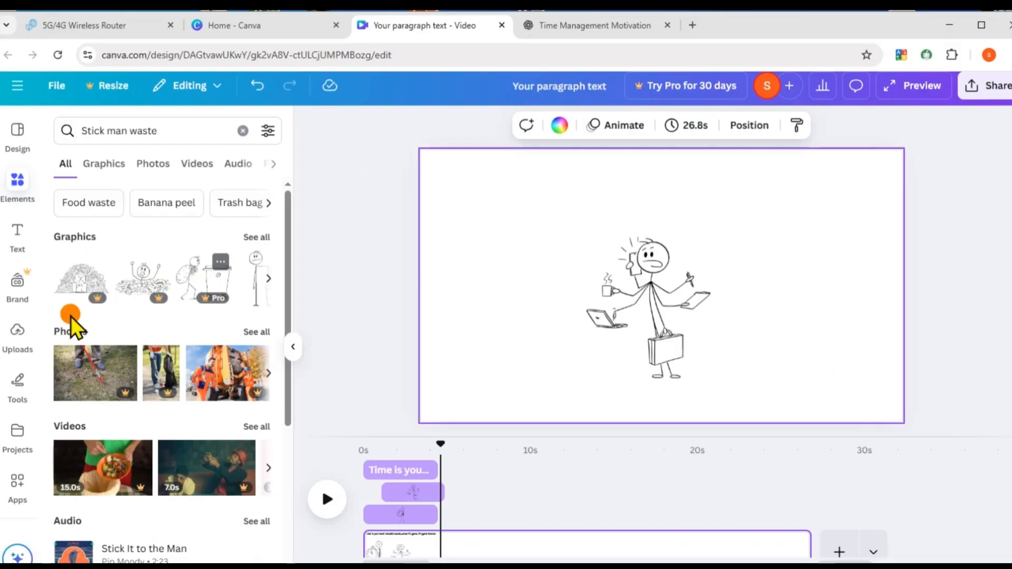
left_click(84, 303)
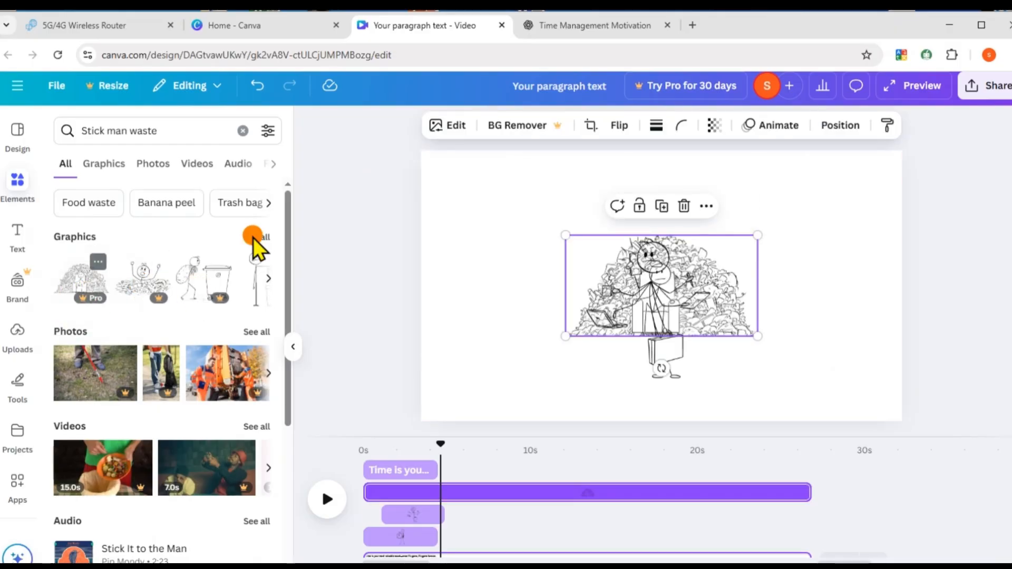
left_click_drag(633, 312, 786, 331)
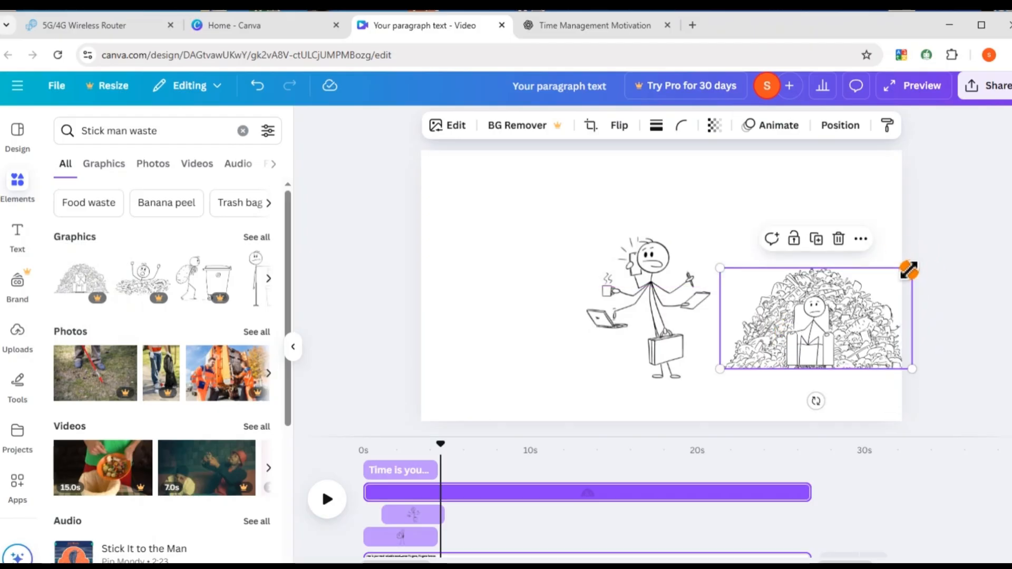
left_click(839, 239)
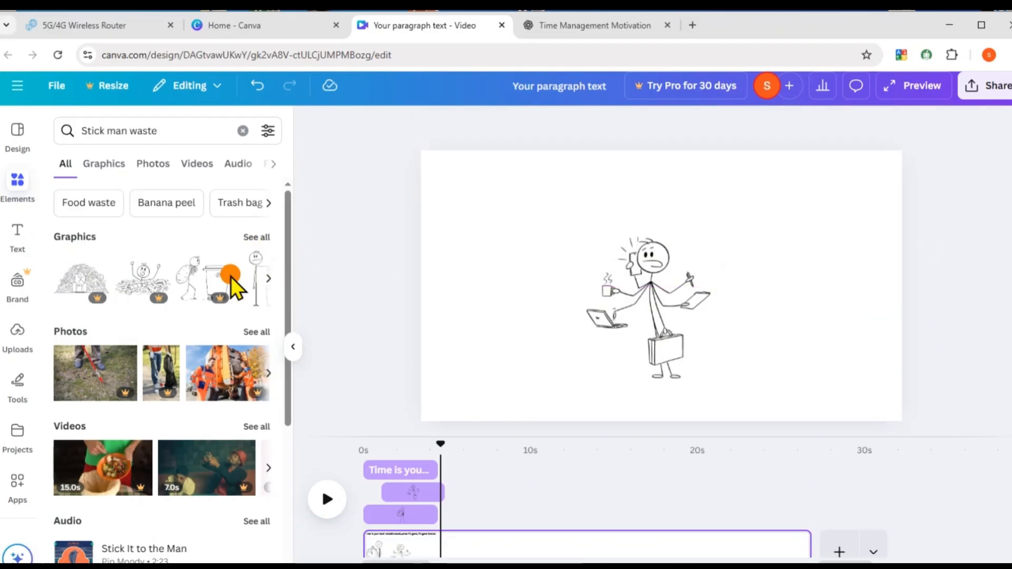
Add the graphic of the stick man carrying a bag to a trash bin and place it to the right of the multitasking figure.
left_click(230, 278)
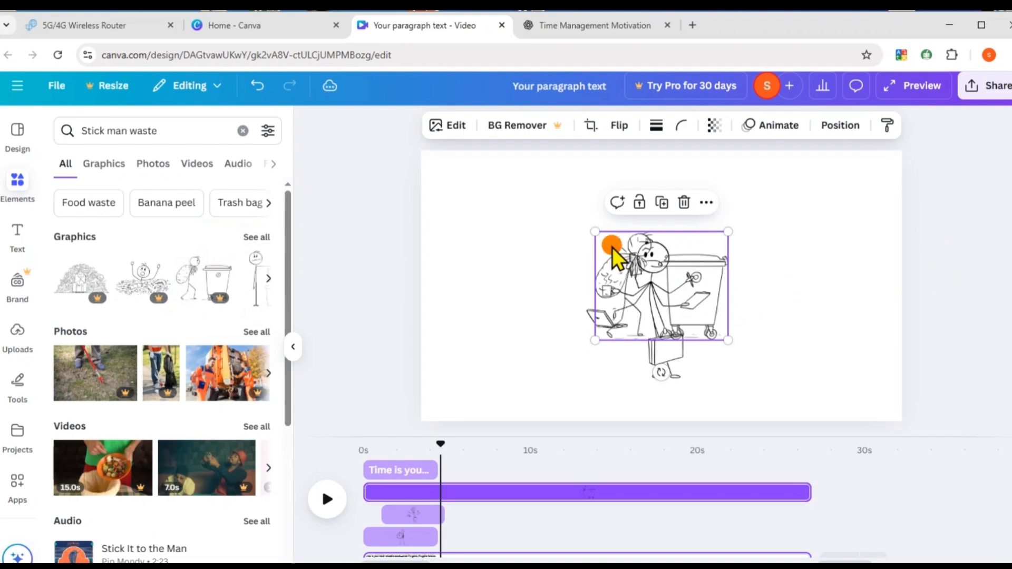
left_click_drag(612, 248, 827, 298)
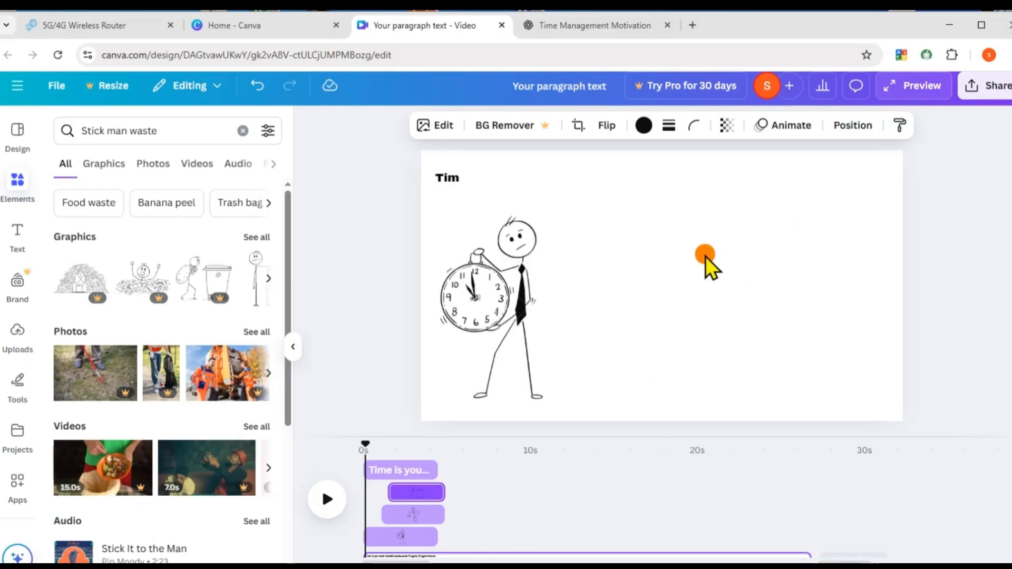
Open the animation options for the graphic of the stick man carrying a bag to the trash bin.
left_click(797, 132)
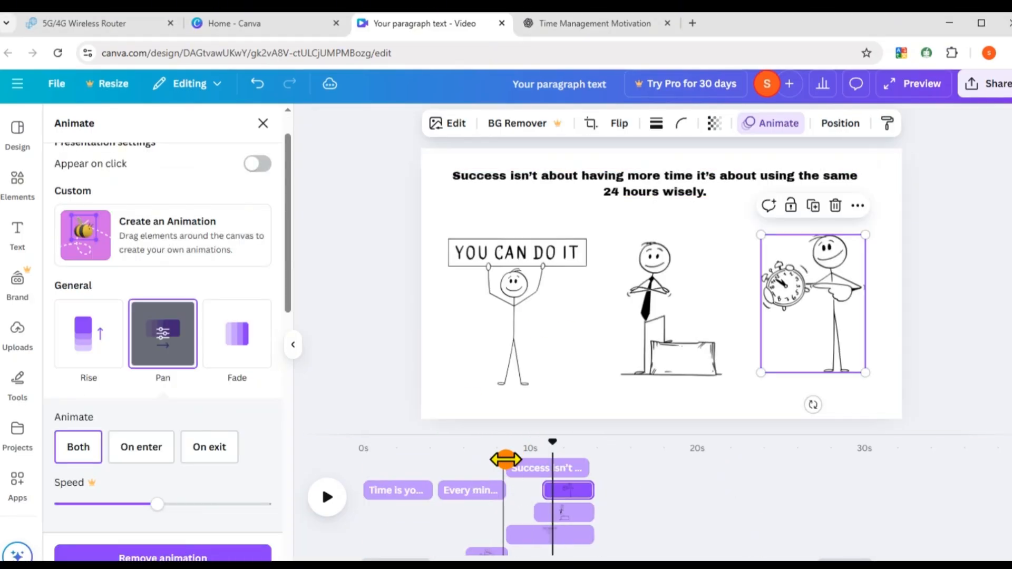
Play the "Success isn't about having more time" scene from about 8.5 s to check its timing.
left_click(507, 455)
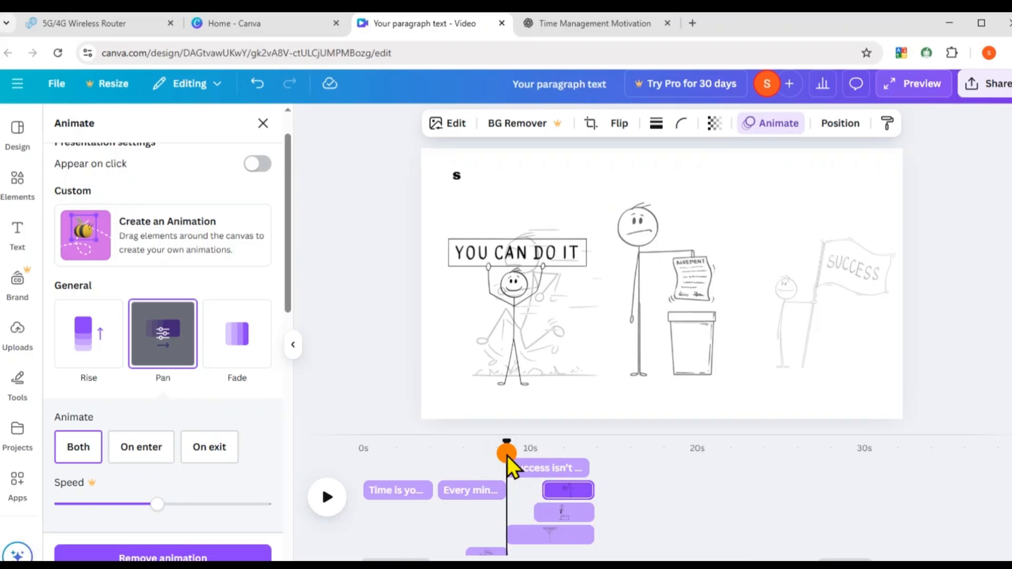
key("space")
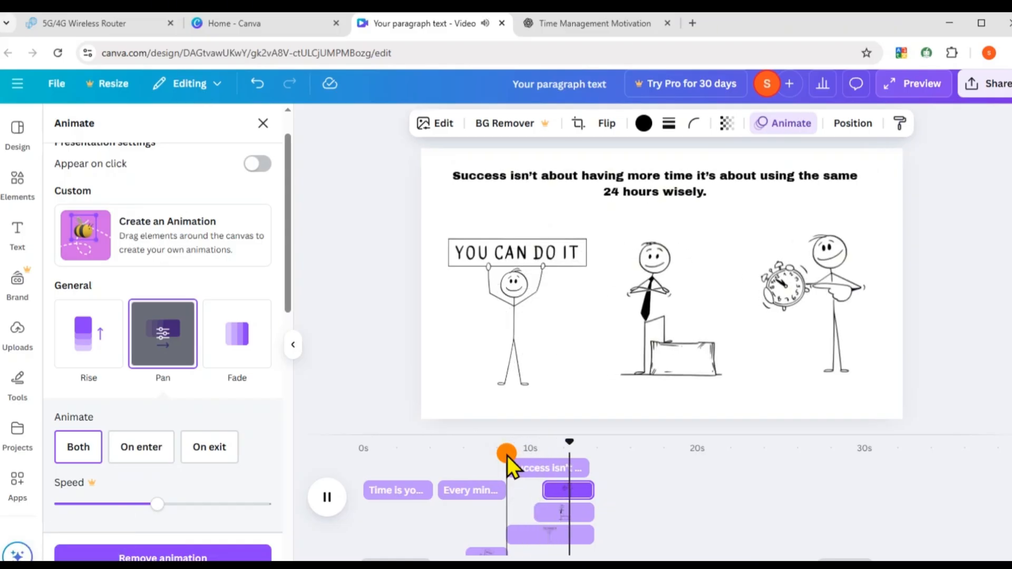
Copy the fourth script line, "Plan your day, set priorities, and stick to them…", from ChatGPT and add it as text with the playhead at about 14 s.
left_click(595, 448)
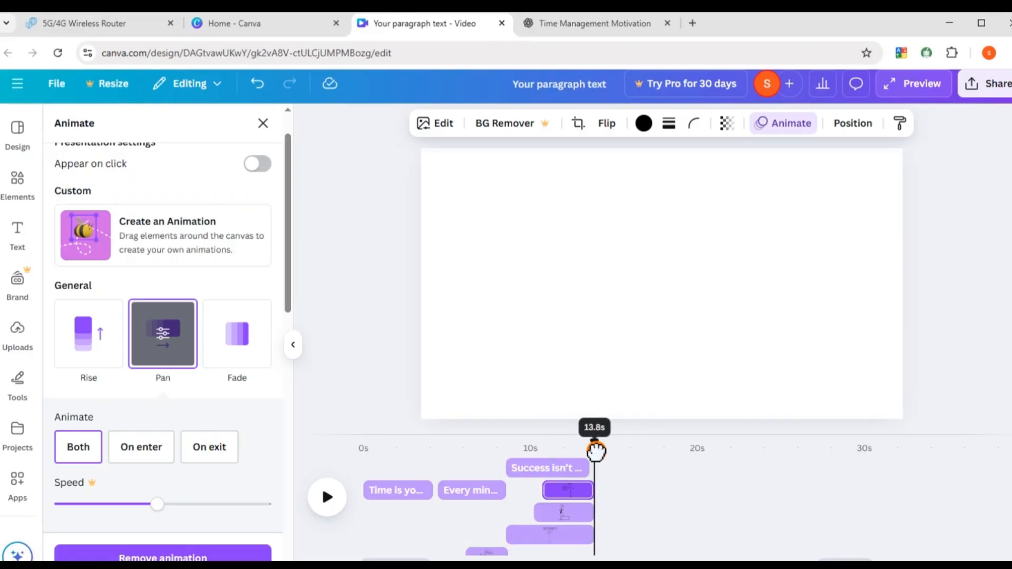
left_click_drag(594, 448, 597, 454)
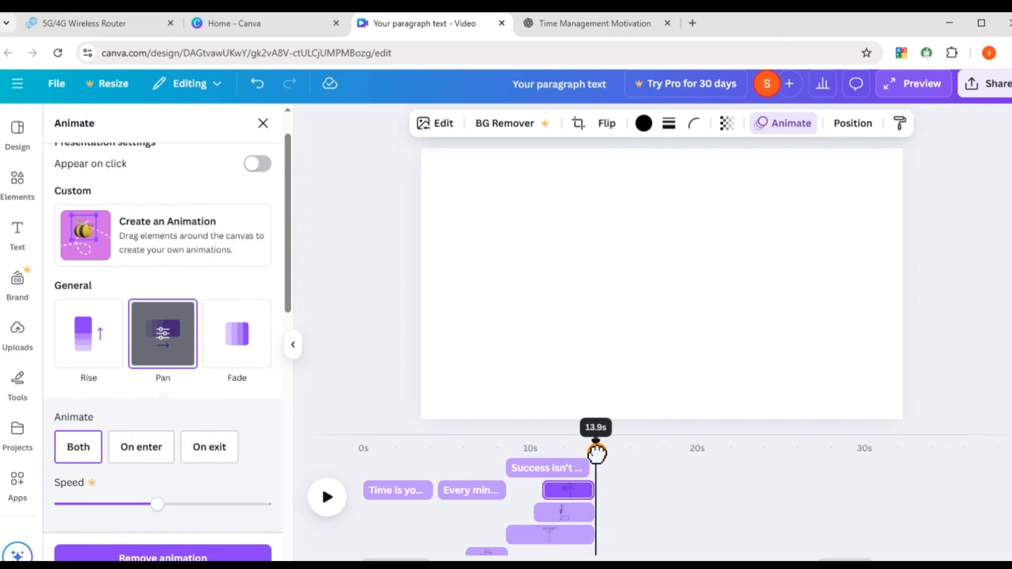
left_click(590, 470)
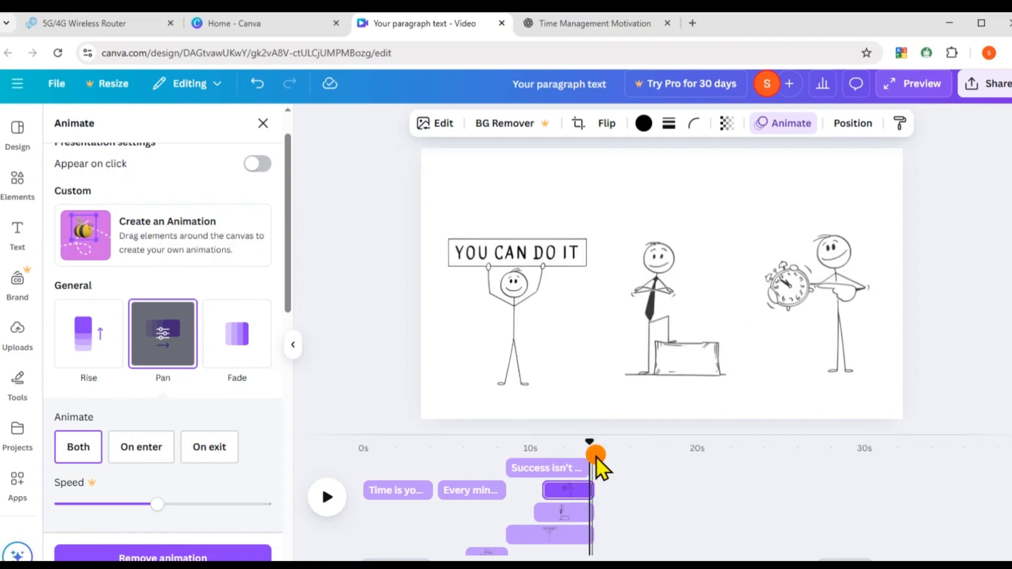
left_click_drag(595, 443, 599, 443)
key("ctrl+Tab")
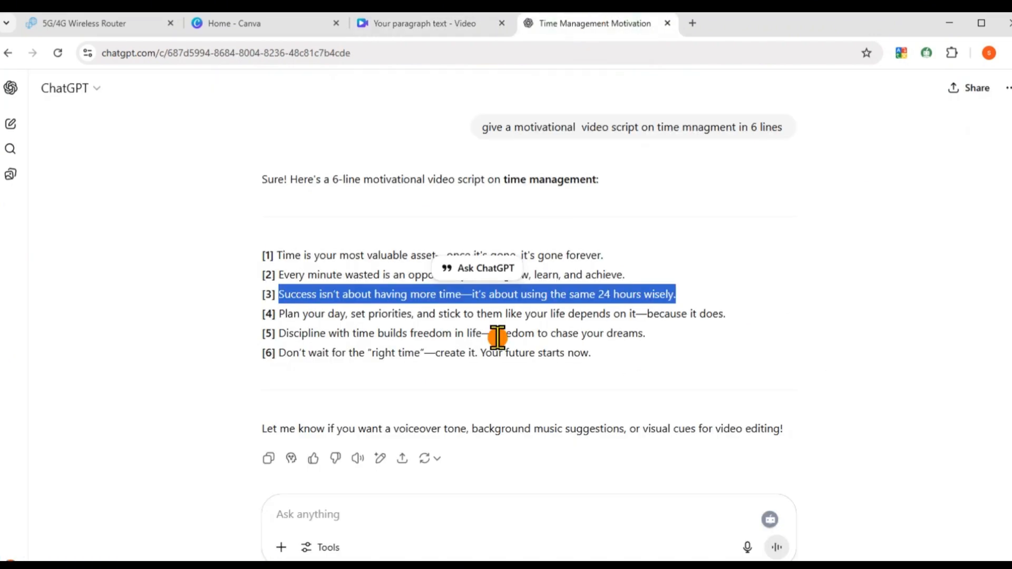
left_click_drag(687, 346, 673, 211)
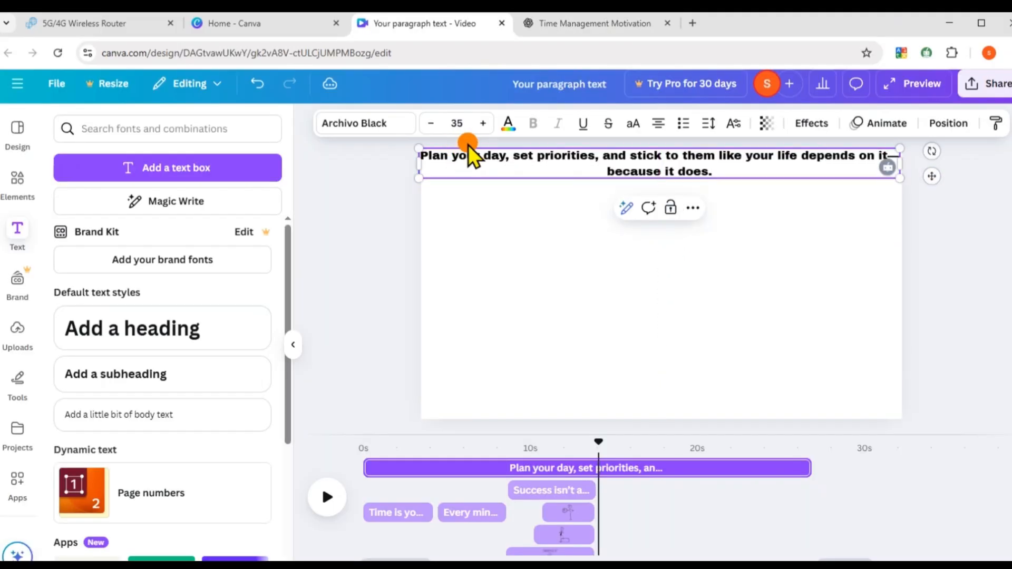
Set the font size of the "Plan your day" text to 34 and apply a text animation to it.
left_click(445, 125)
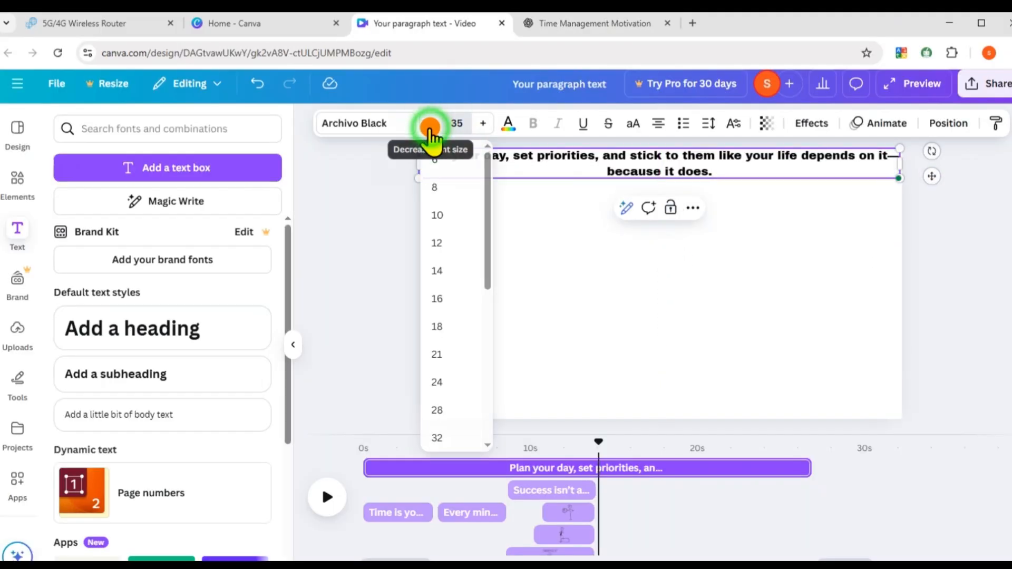
left_click(431, 124)
left_click(431, 124)
left_click(431, 125)
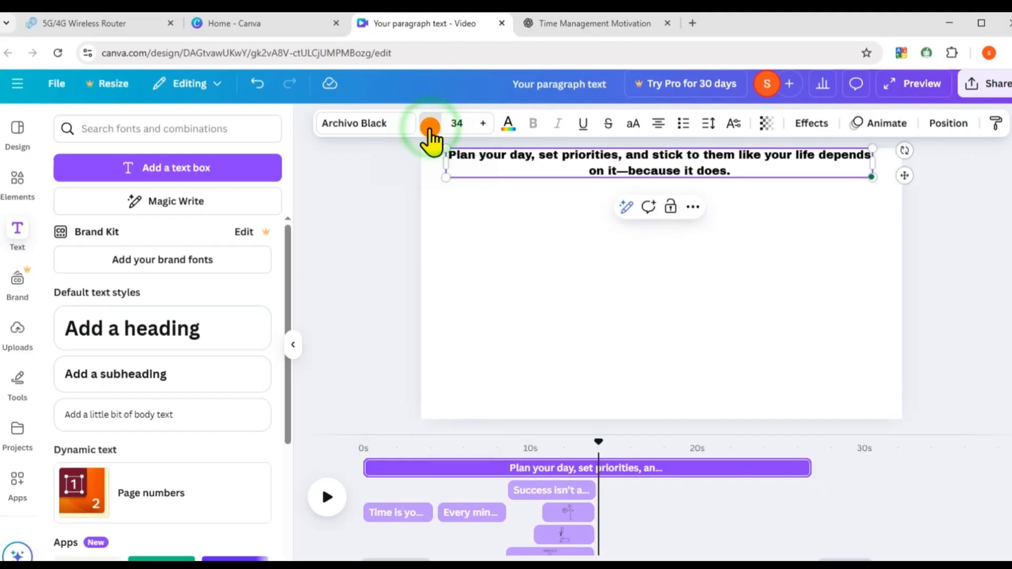
left_click(853, 125)
left_click(104, 382)
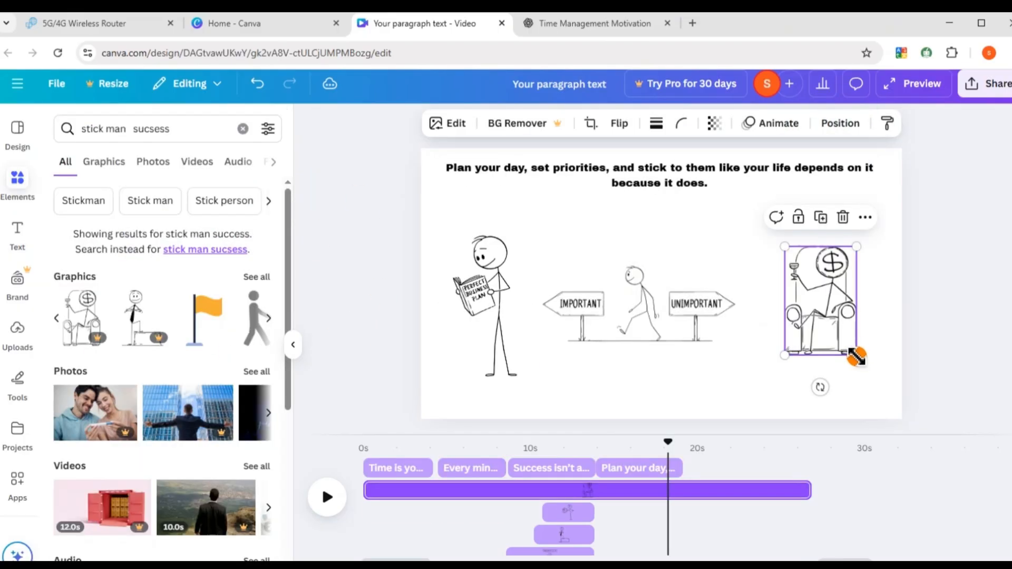
Enlarge the dollar-headed stick man in the armchair and shift it slightly left, clear of the page edge.
left_click_drag(856, 356, 871, 391)
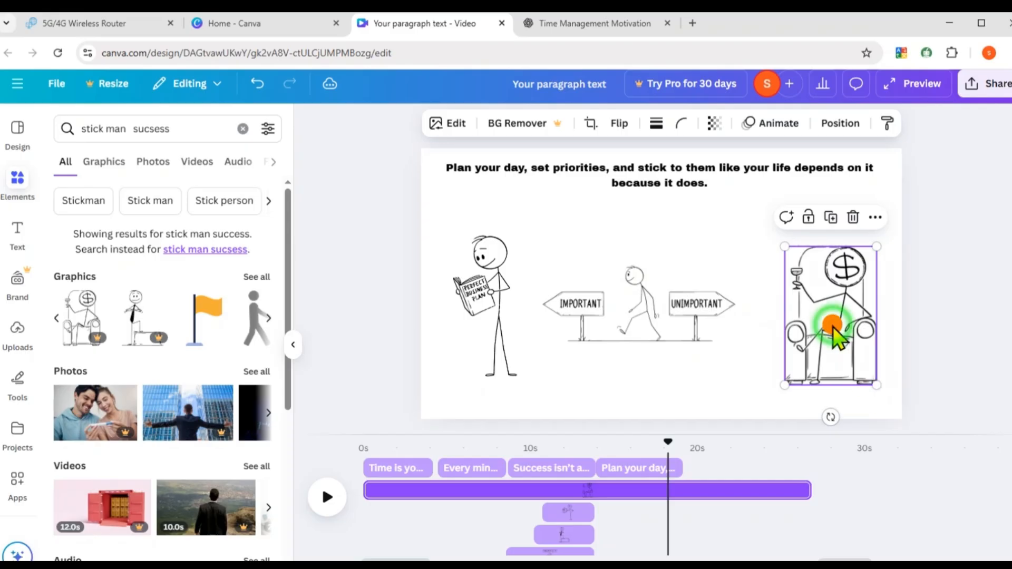
left_click_drag(838, 337, 828, 337)
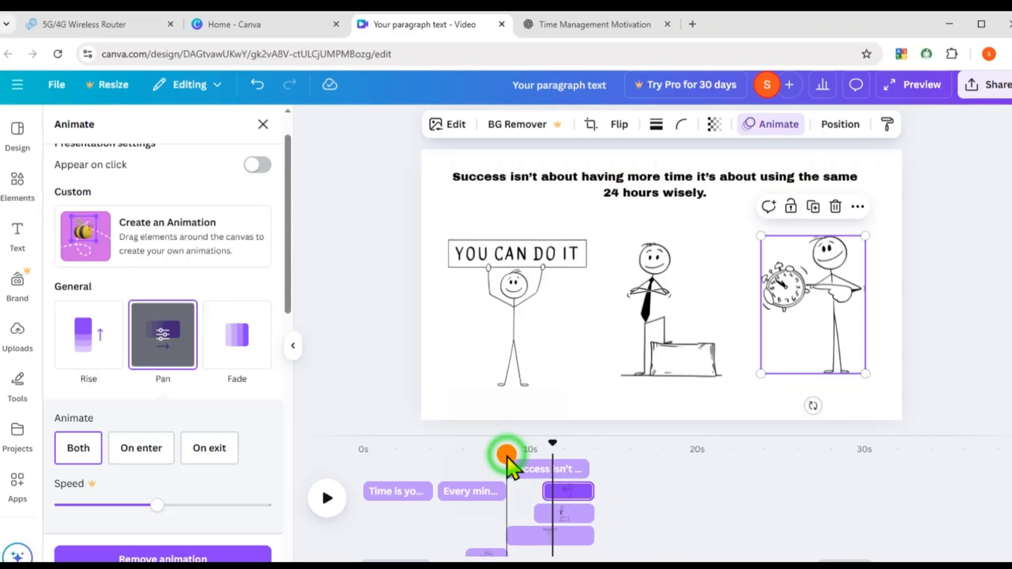
Replay the "Success isn't about having more time" scene from about 8.5 s.
left_click(507, 454)
key("space")
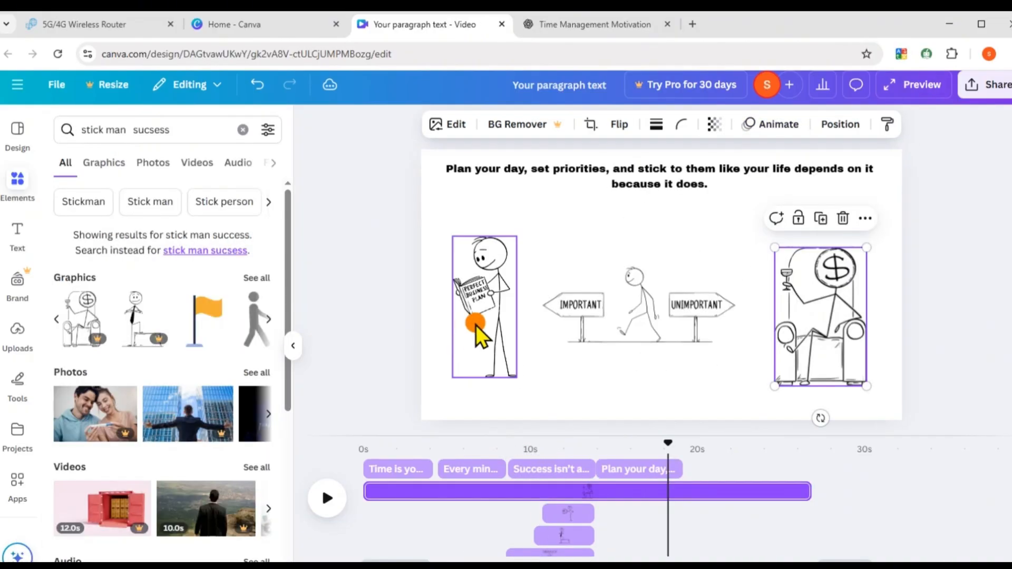
Apply the Pan animation on enter to the stick man reading the business plan, and open the animation options for the IMPORTANT/UNIMPORTANT signpost graphic.
left_click(478, 324)
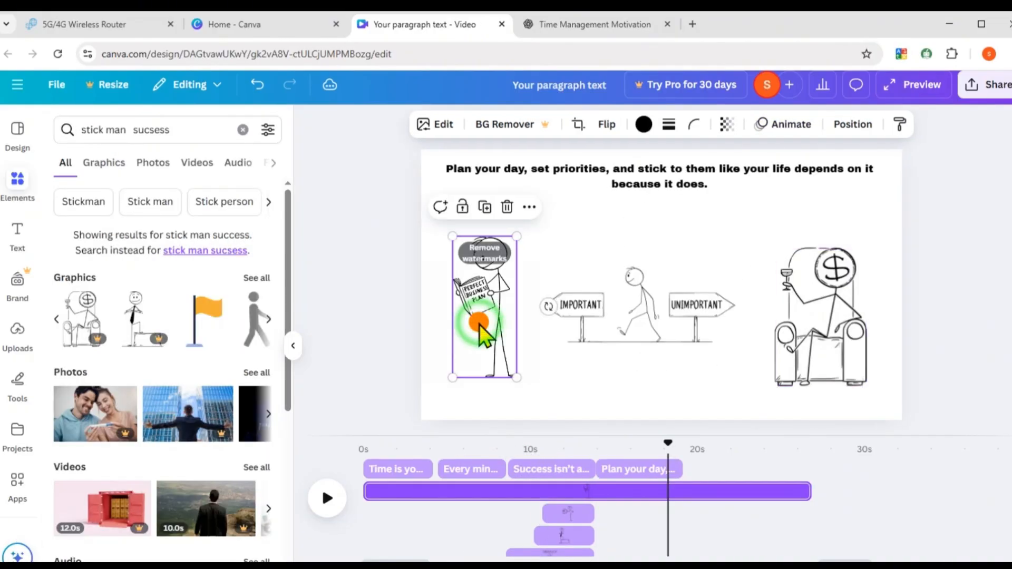
left_click(791, 129)
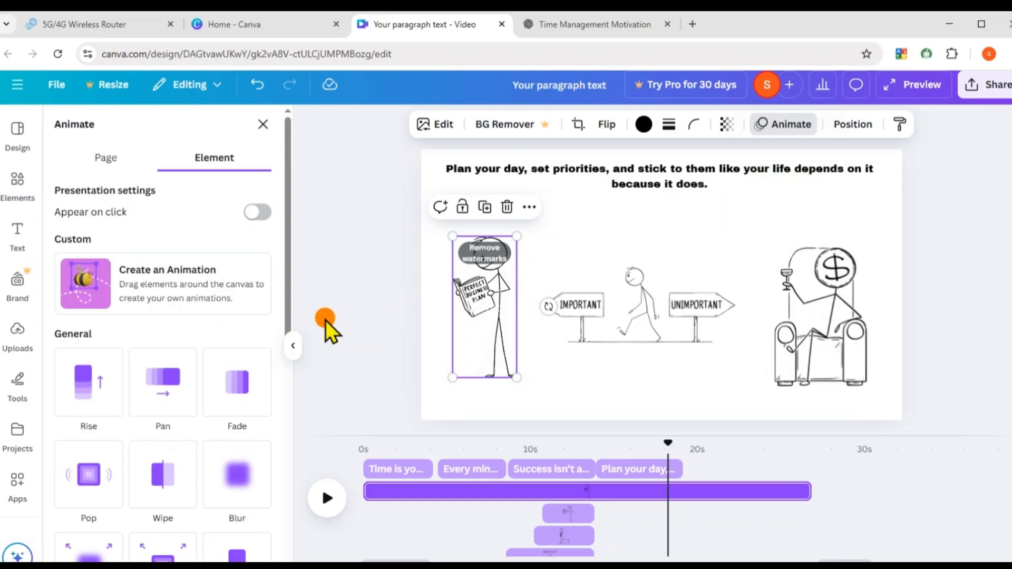
left_click(151, 411)
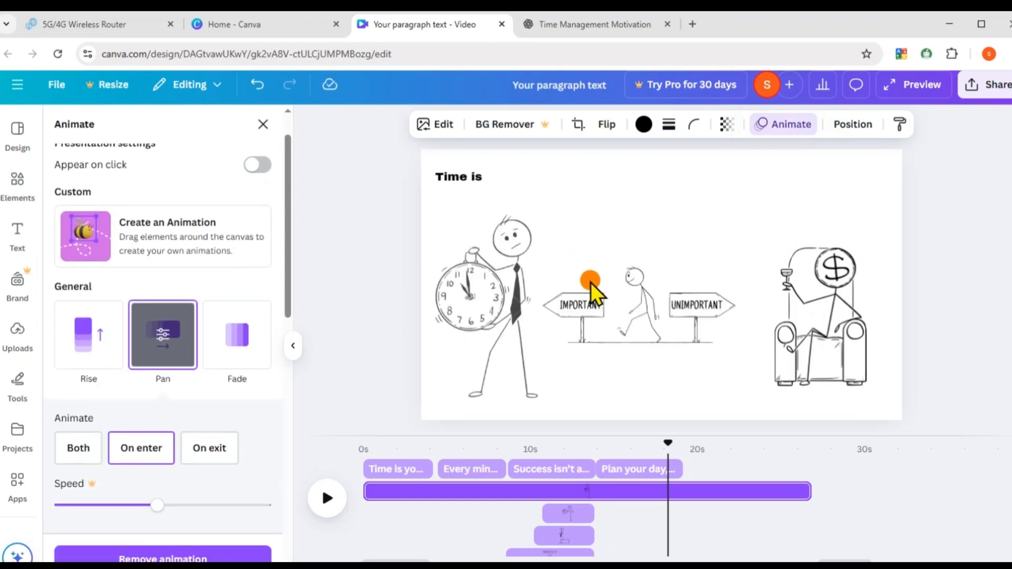
left_click(619, 302)
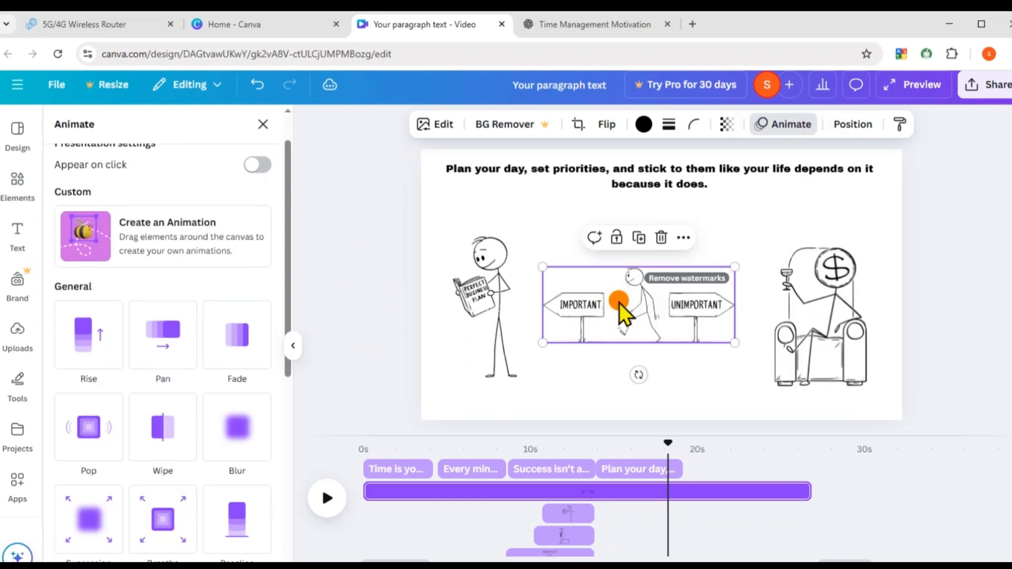
left_click(784, 129)
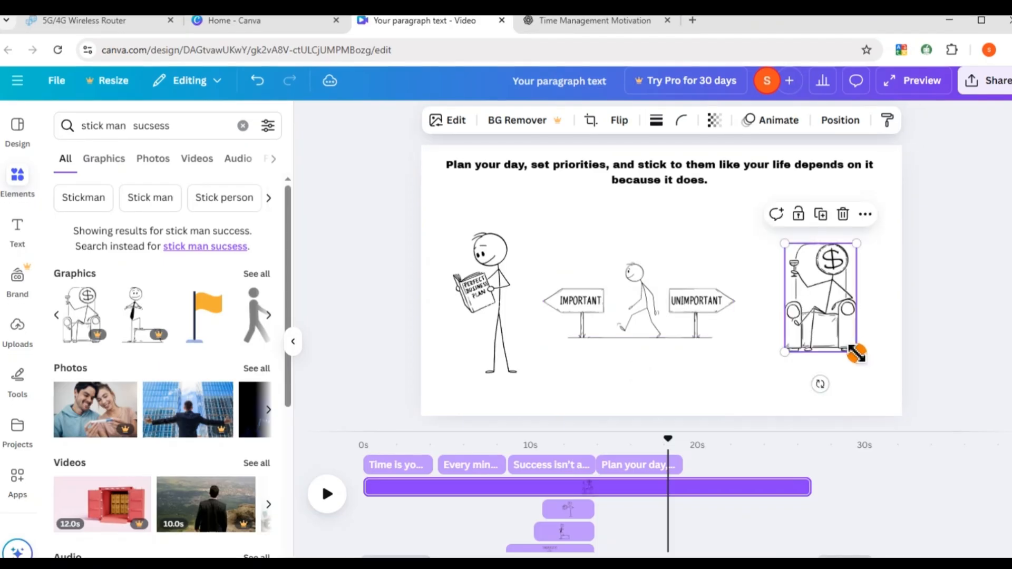
Scale up the armchair figure with the dollar head and nudge it left within the page.
left_click_drag(857, 353, 871, 388)
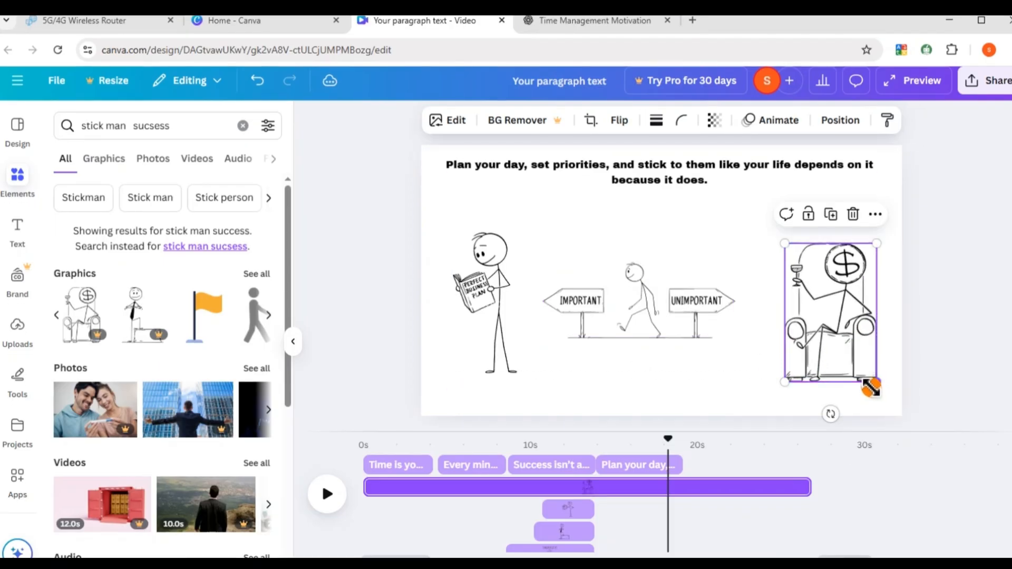
left_click_drag(833, 327, 823, 327)
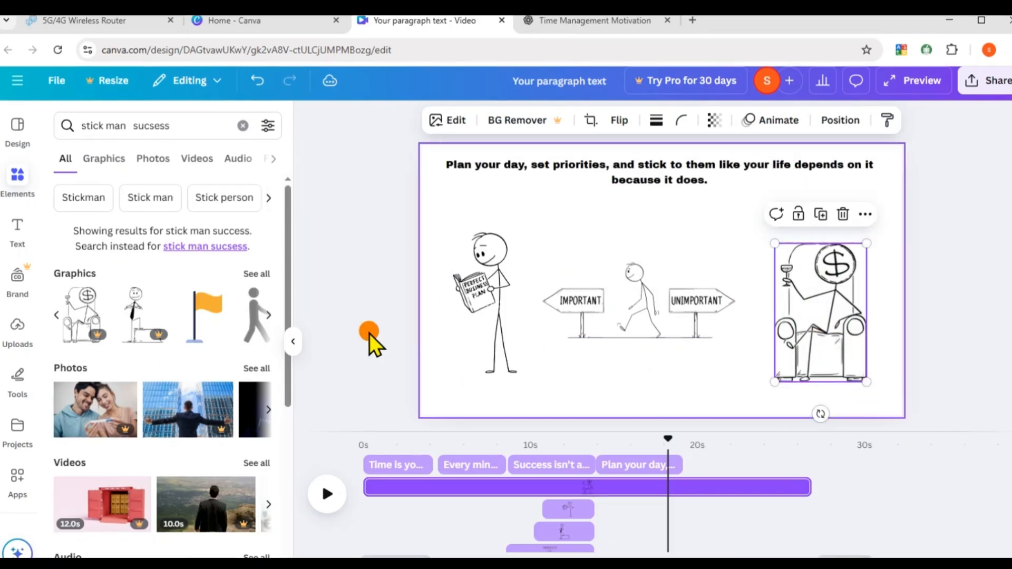
Apply the Pan animation to the stick man reading the business plan and select the IMPORTANT/UNIMPORTANT signpost graphic for animating.
left_click(479, 320)
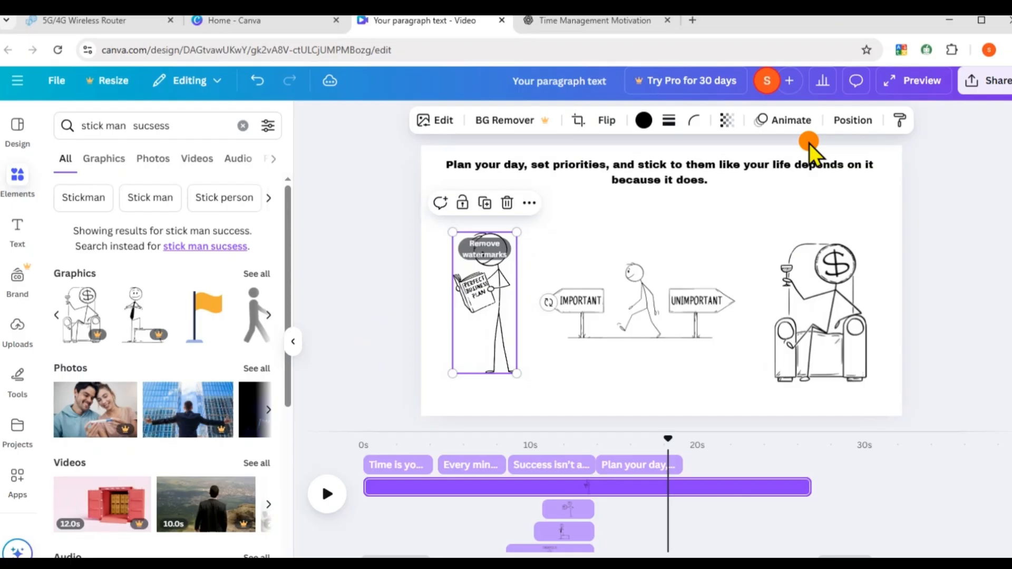
left_click(787, 122)
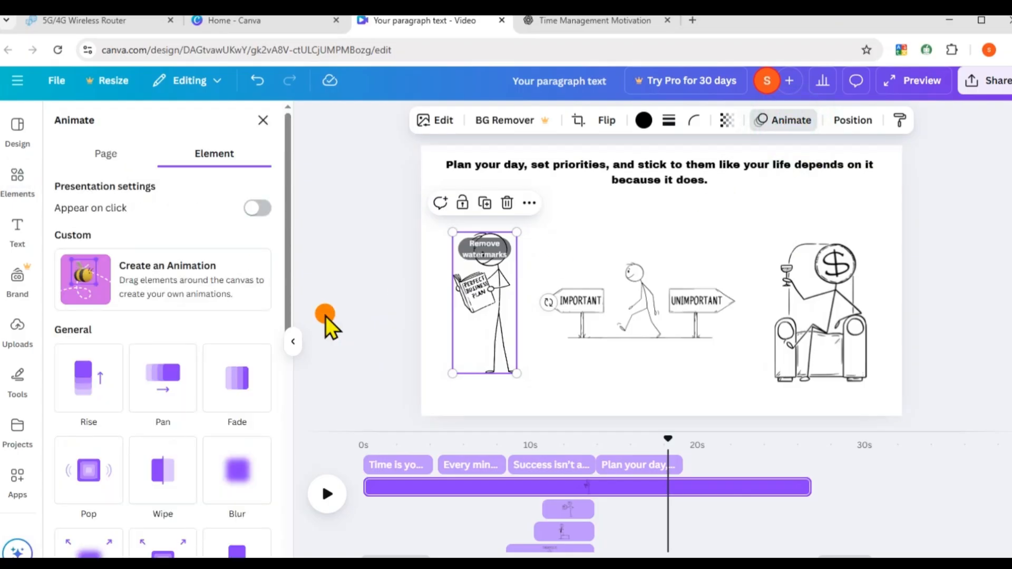
left_click(147, 411)
left_click(619, 298)
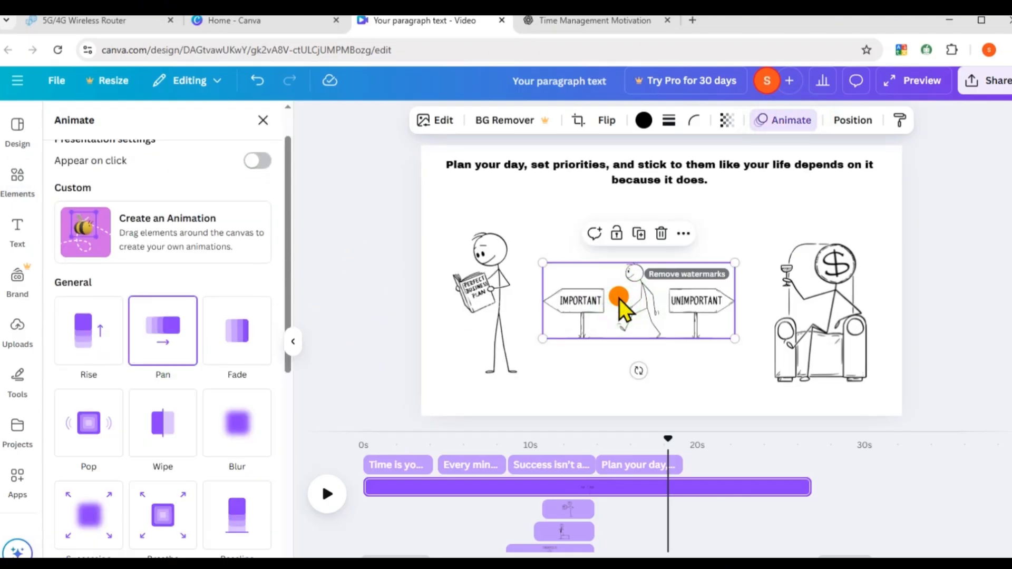